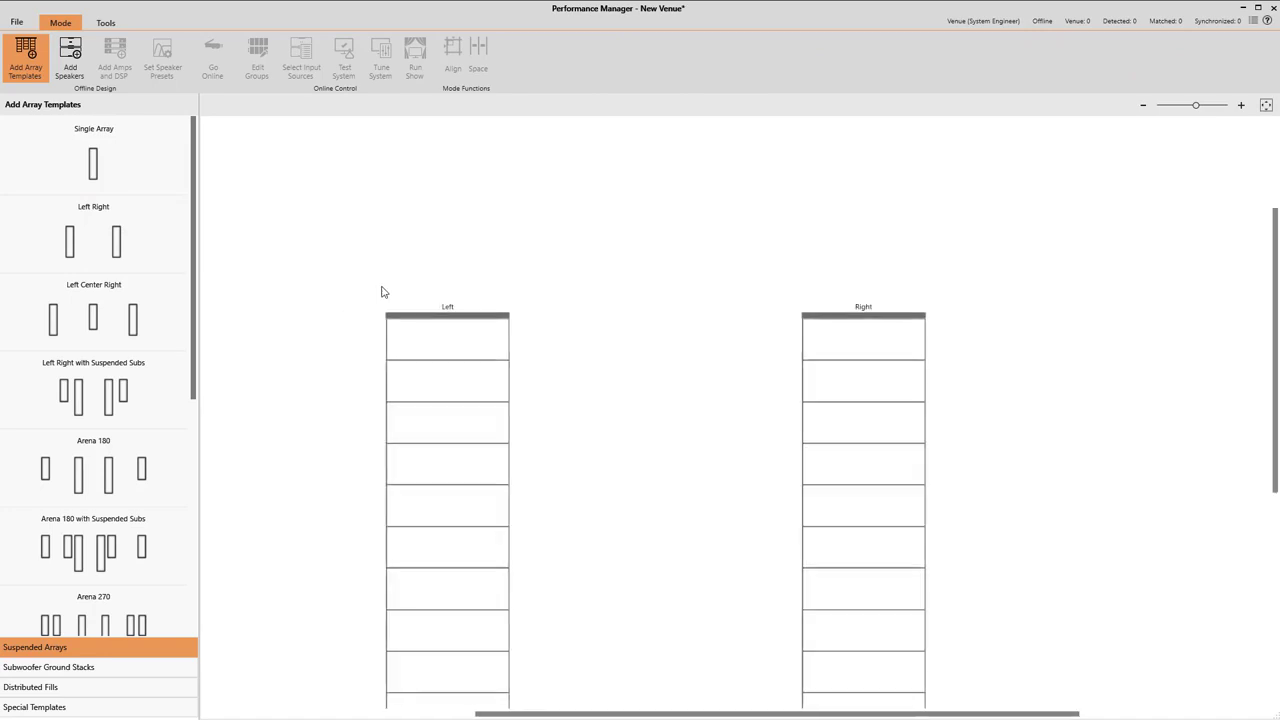
Step: Add 12 VTX A12 cabinets to the Left array and confirm filling both arrays
left_click(80, 72)
left_click(14, 146)
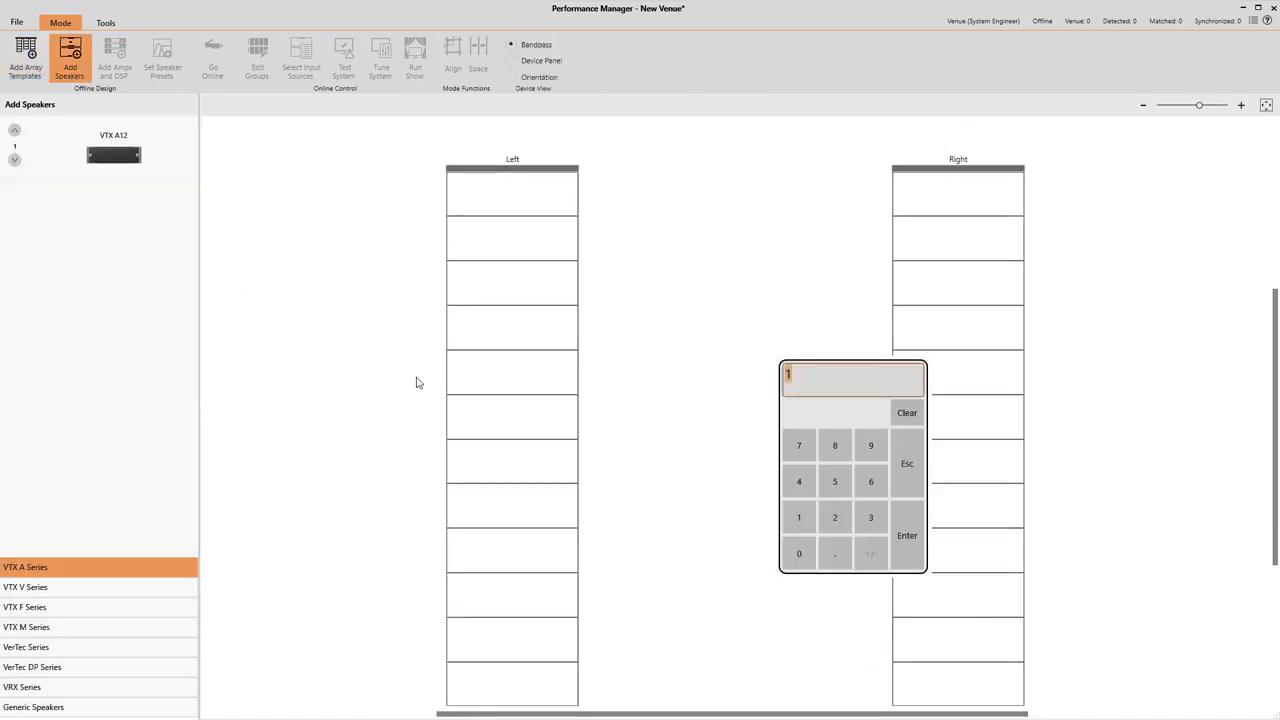
type("12")
key("Return")
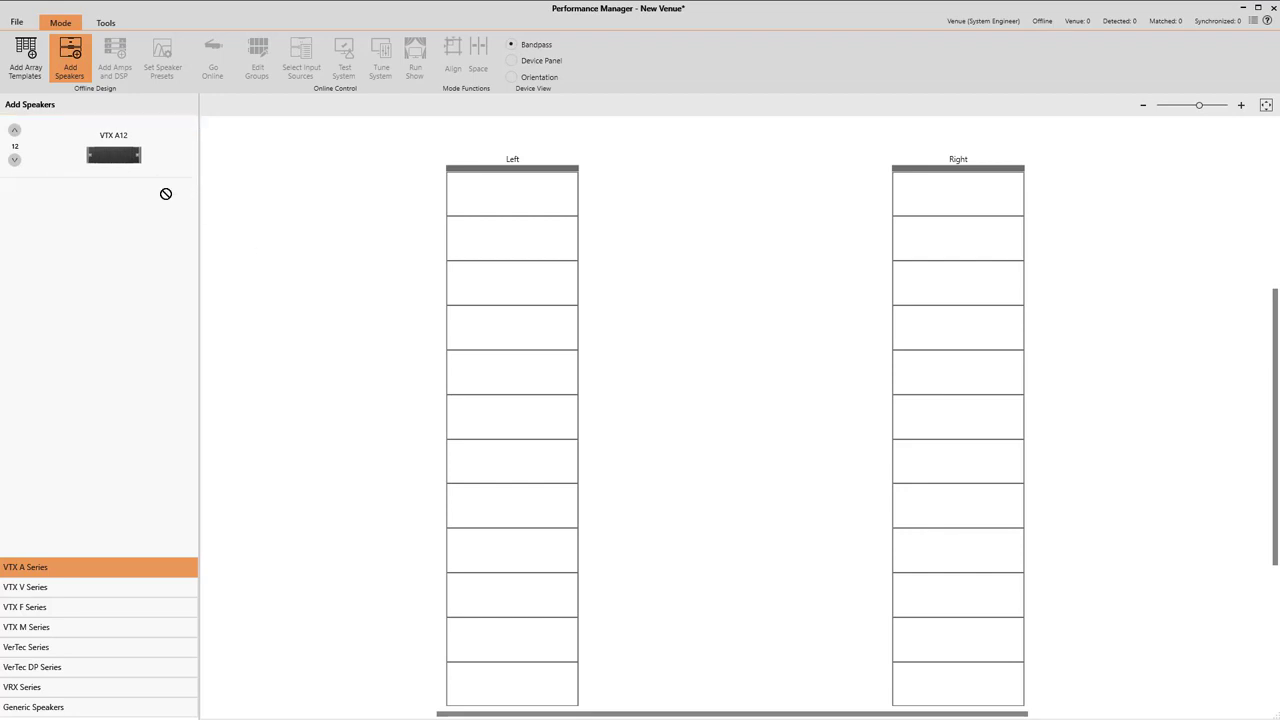
left_click_drag(203, 224, 472, 345)
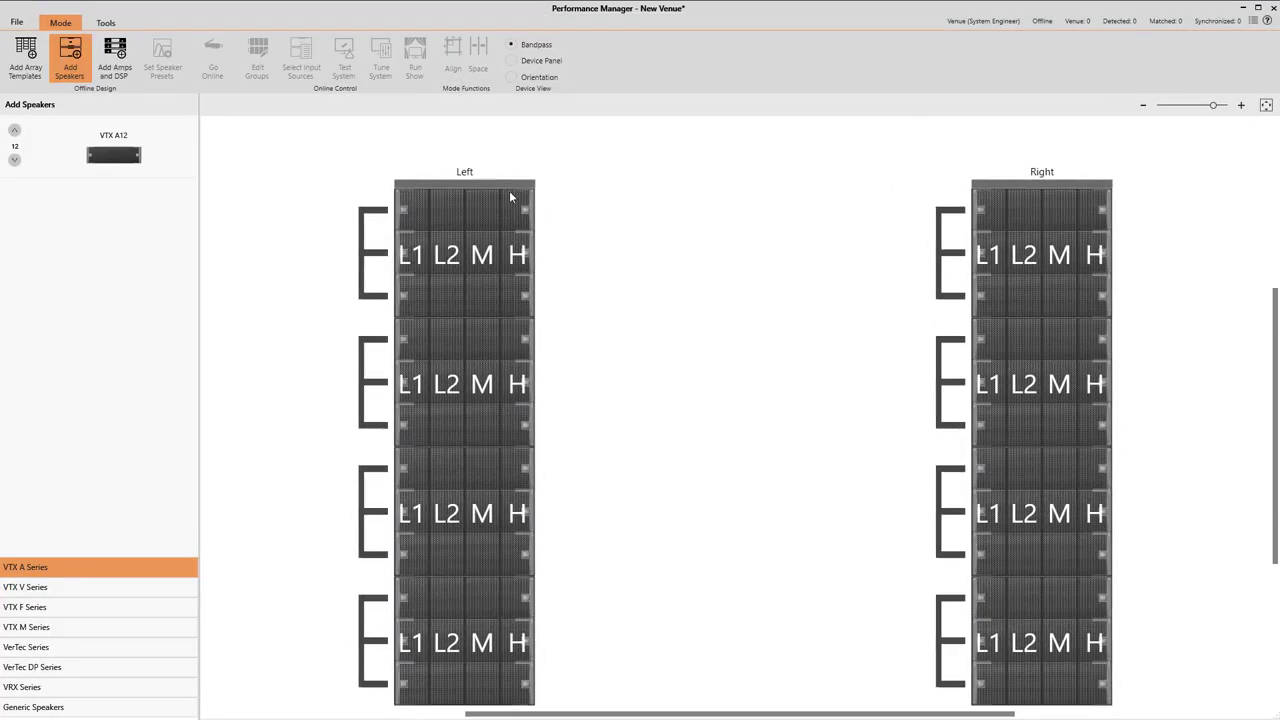
left_click(509, 181)
Step: Set the Left array's Circuit Mode to Two Box
left_click(489, 143)
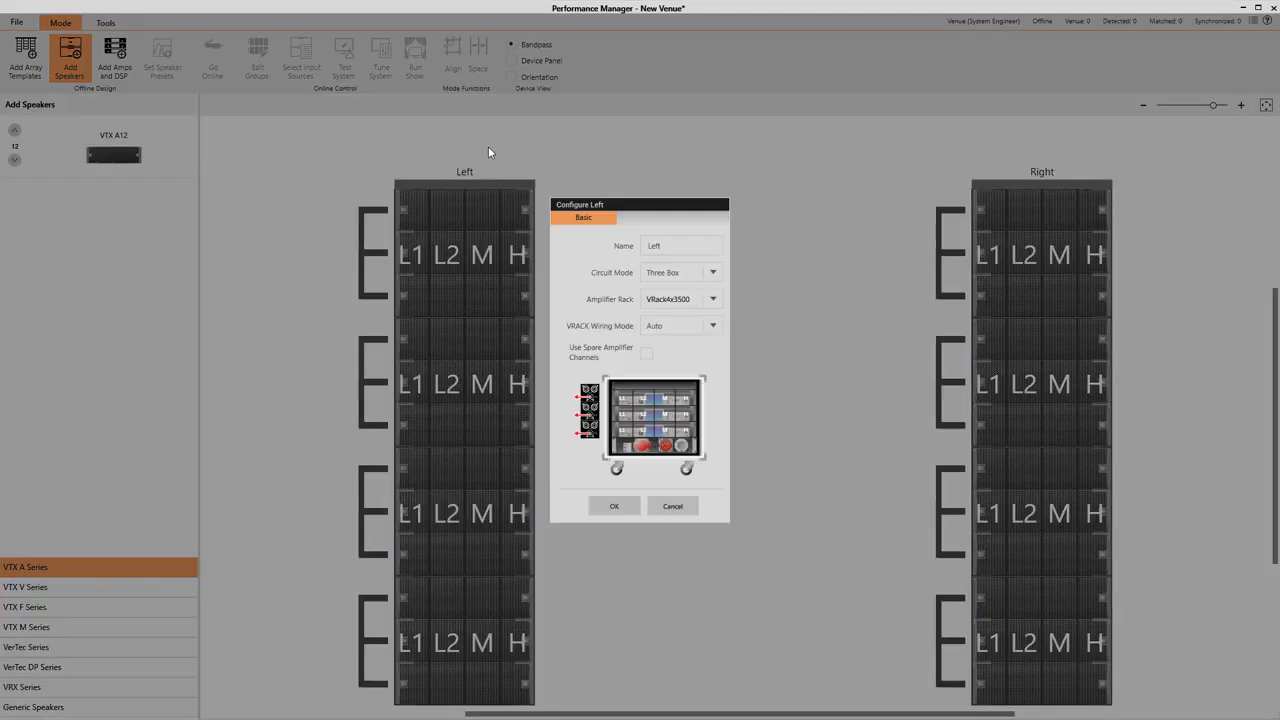
left_click(700, 276)
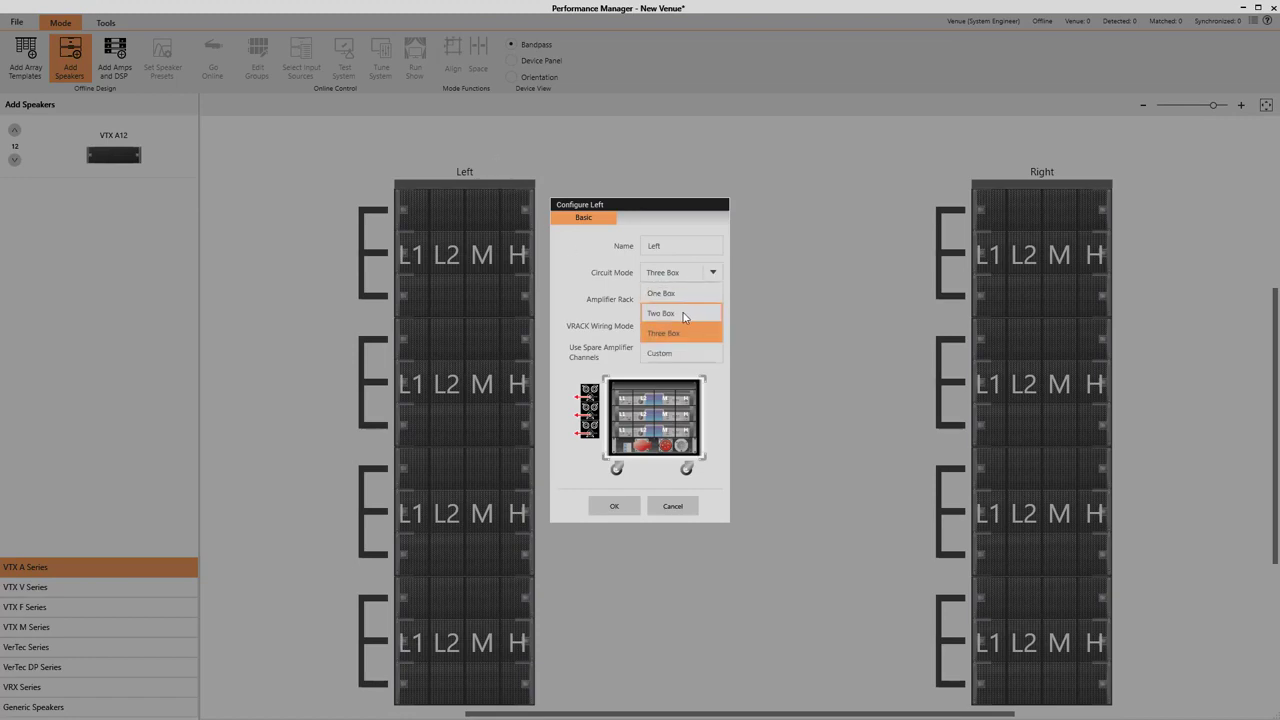
left_click(686, 312)
left_click(612, 507)
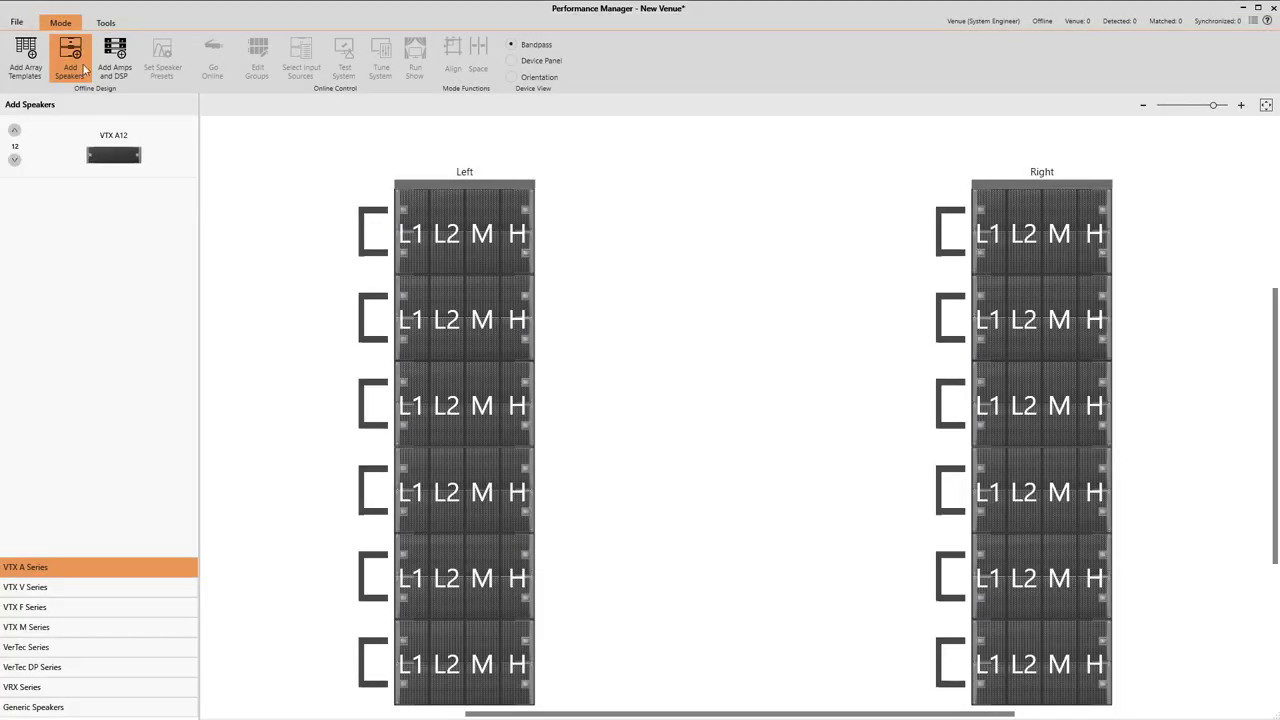
Step: Choose the Dark theme in Application Options and apply it
left_click(19, 25)
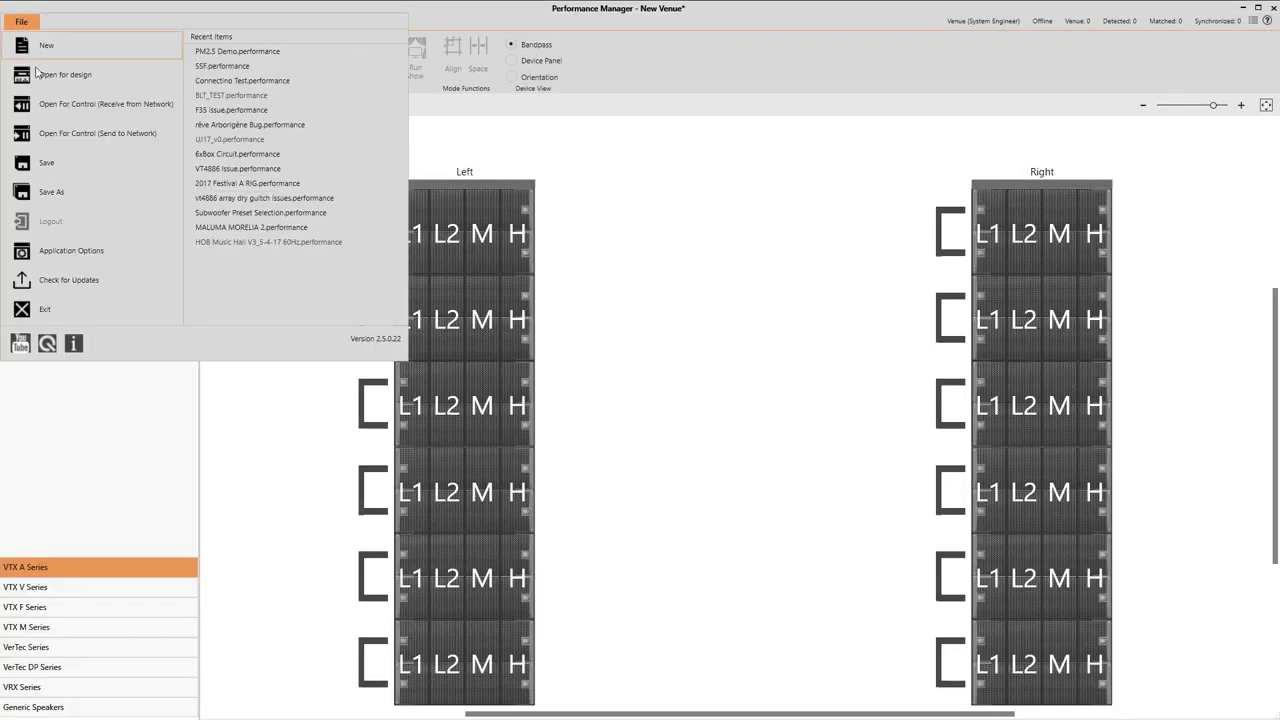
left_click(105, 252)
left_click(628, 88)
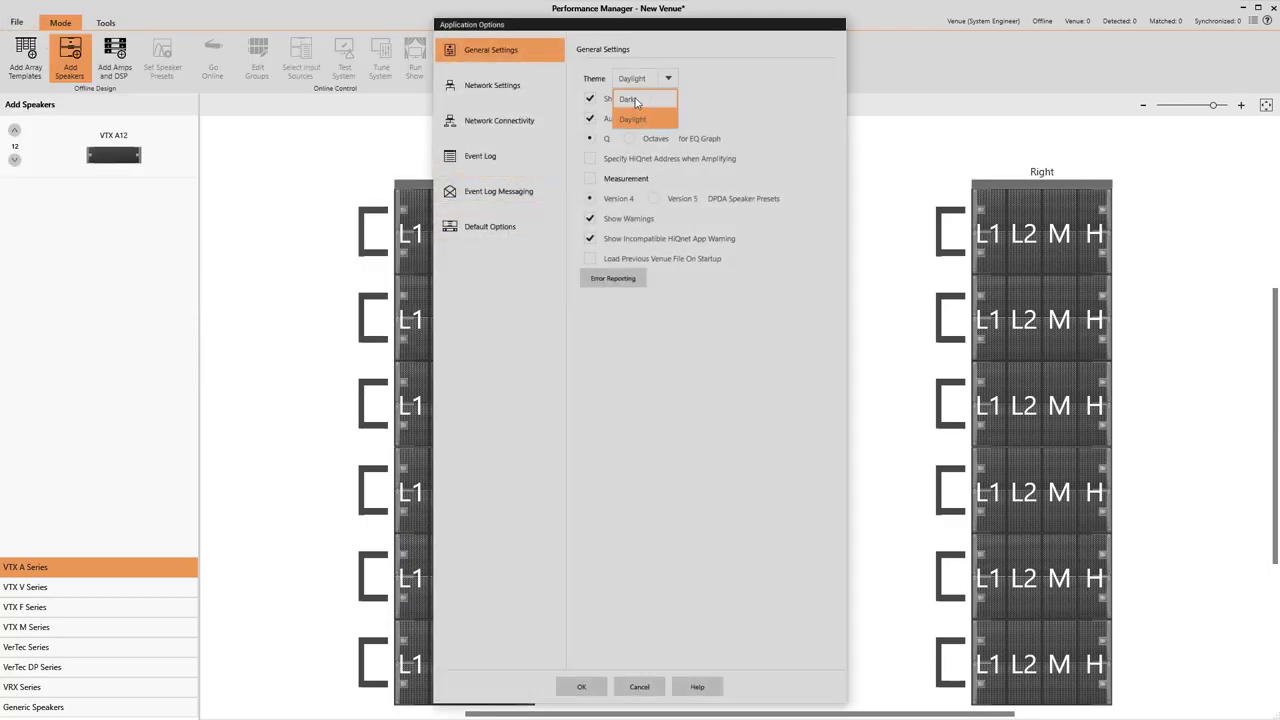
left_click(633, 112)
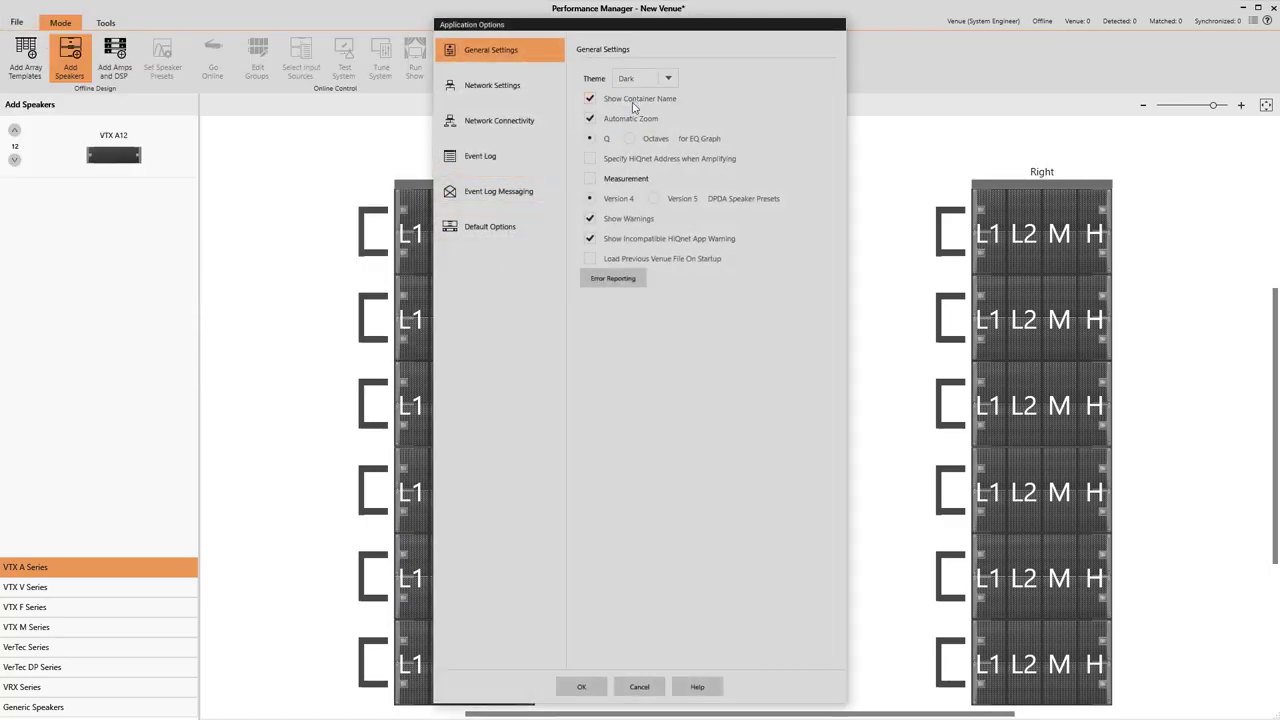
left_click(580, 687)
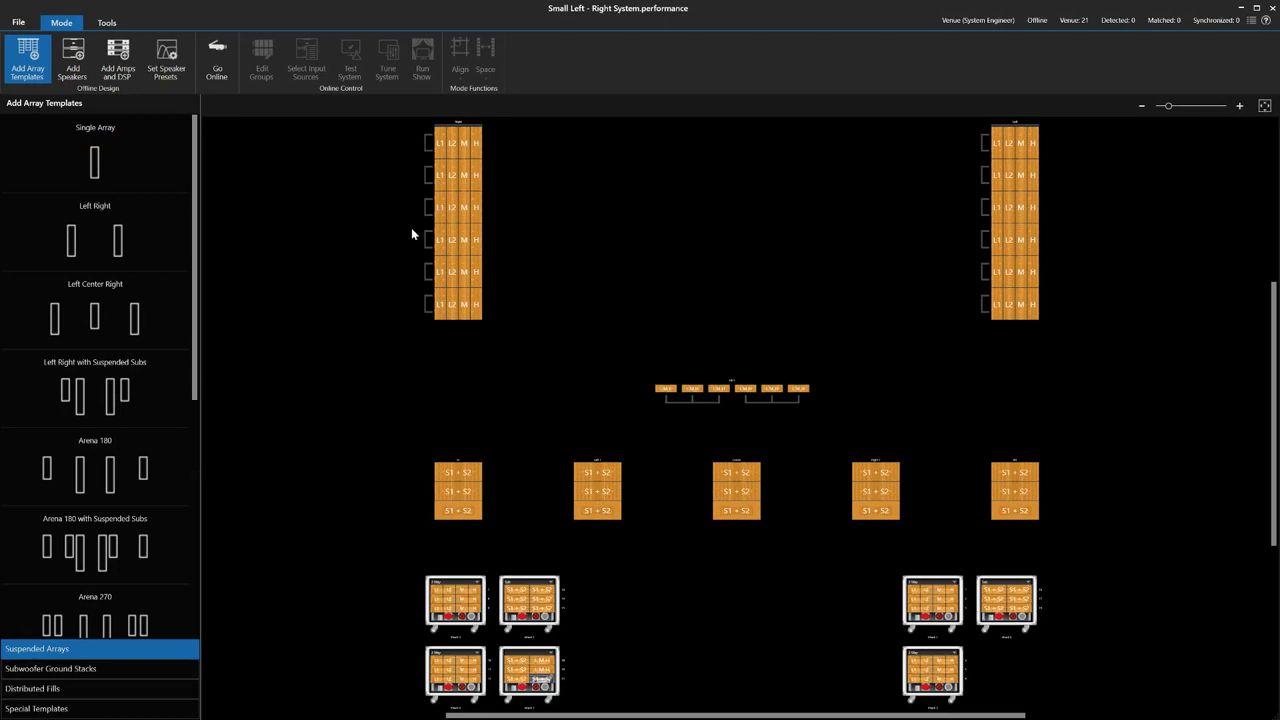
Step: Zoom to fit the Right array, then the Fill 1 array, returning to the overview each time
left_click_drag(368, 162, 543, 282)
key("space")
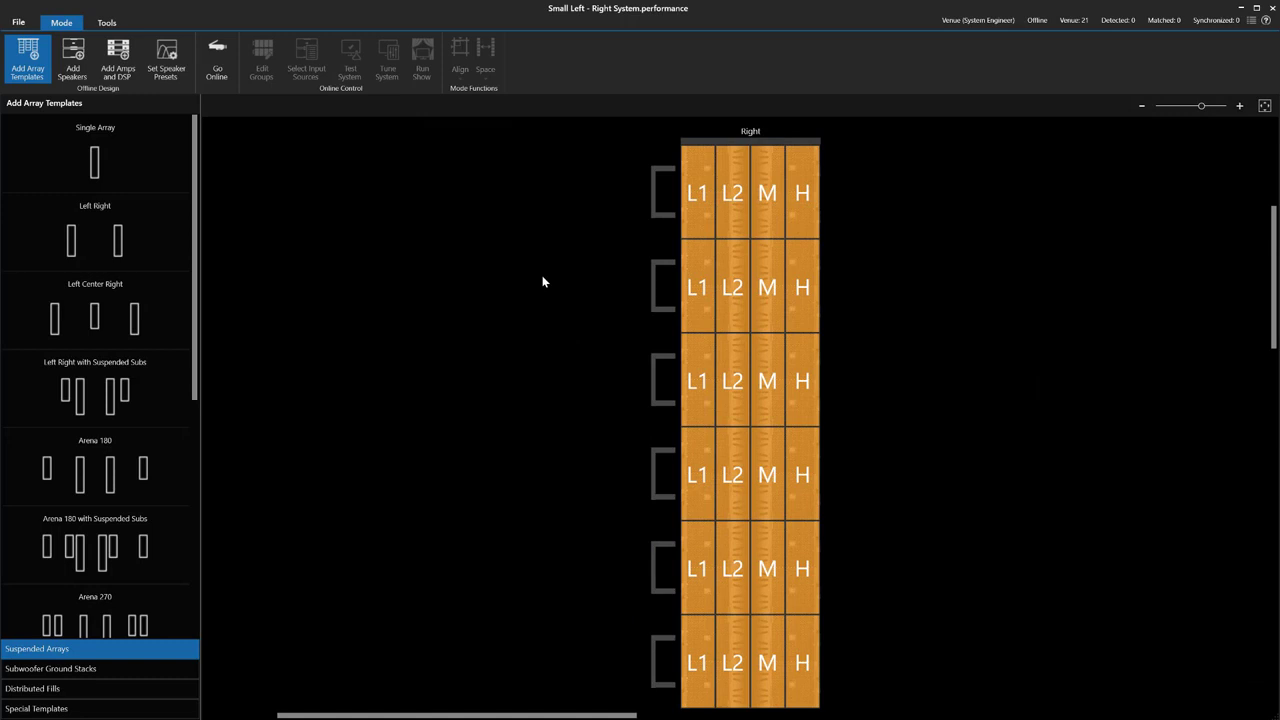
key("space")
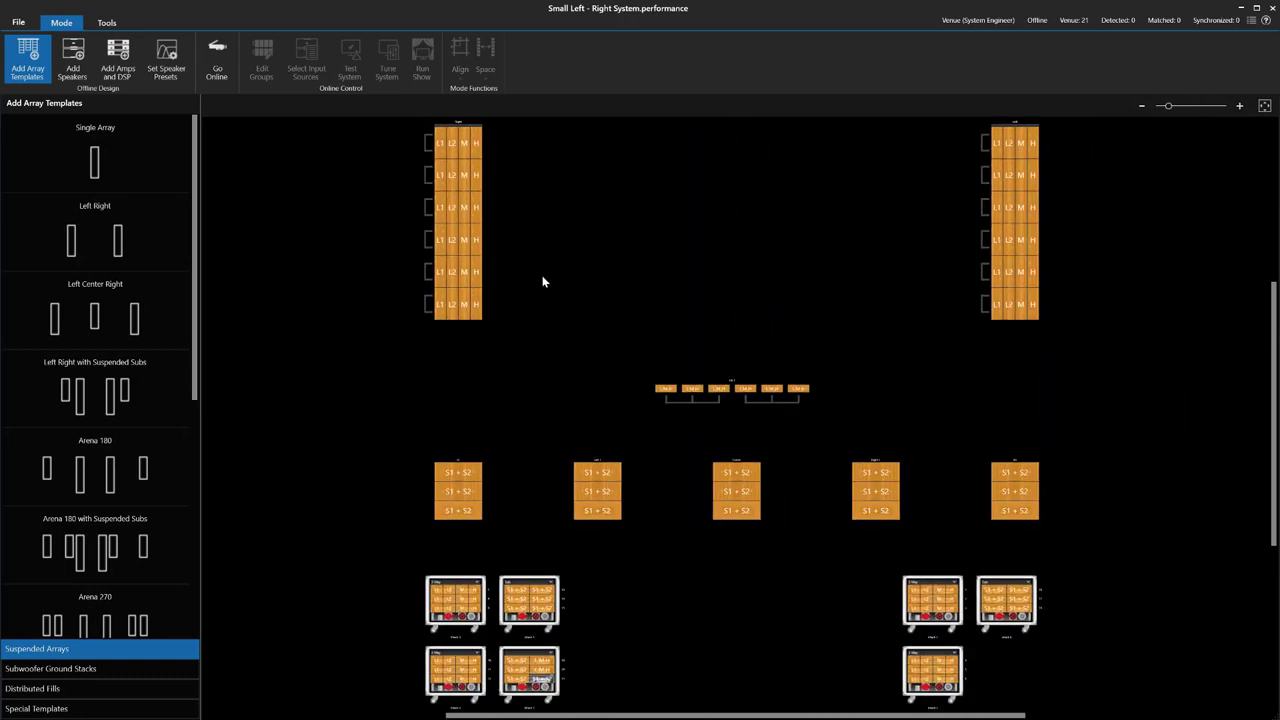
left_click_drag(569, 324, 873, 435)
key("space")
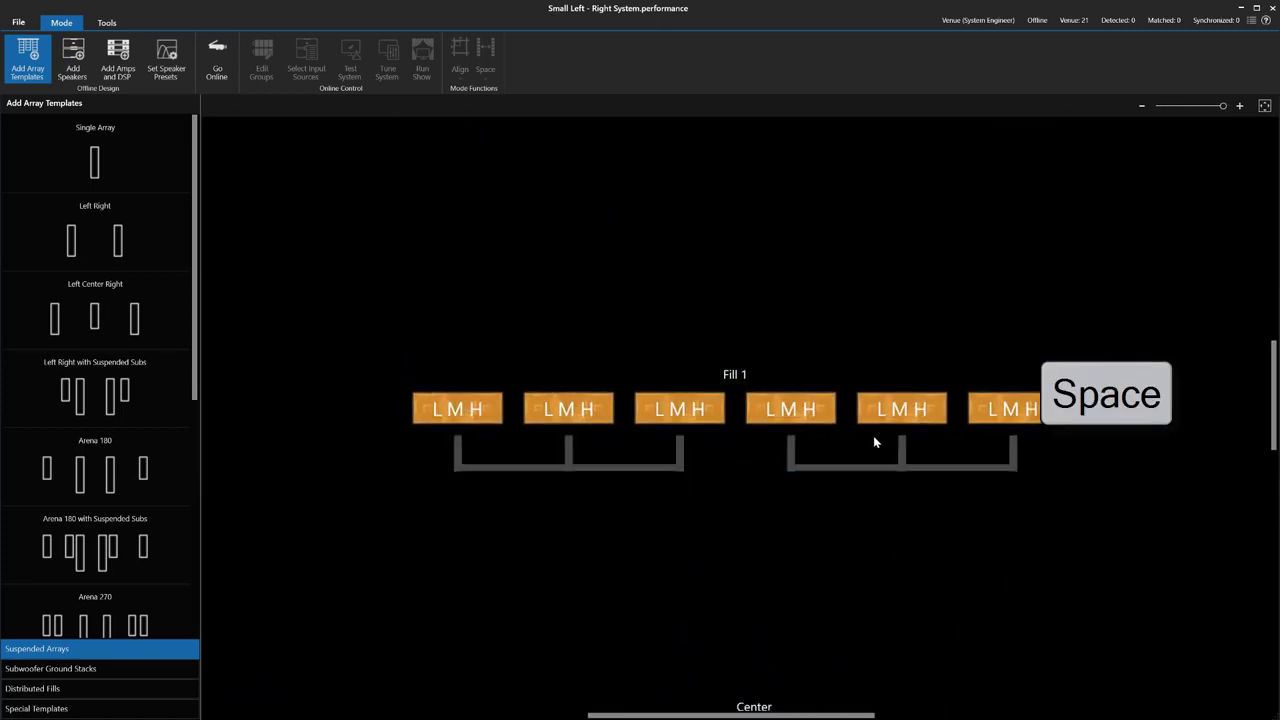
key("space")
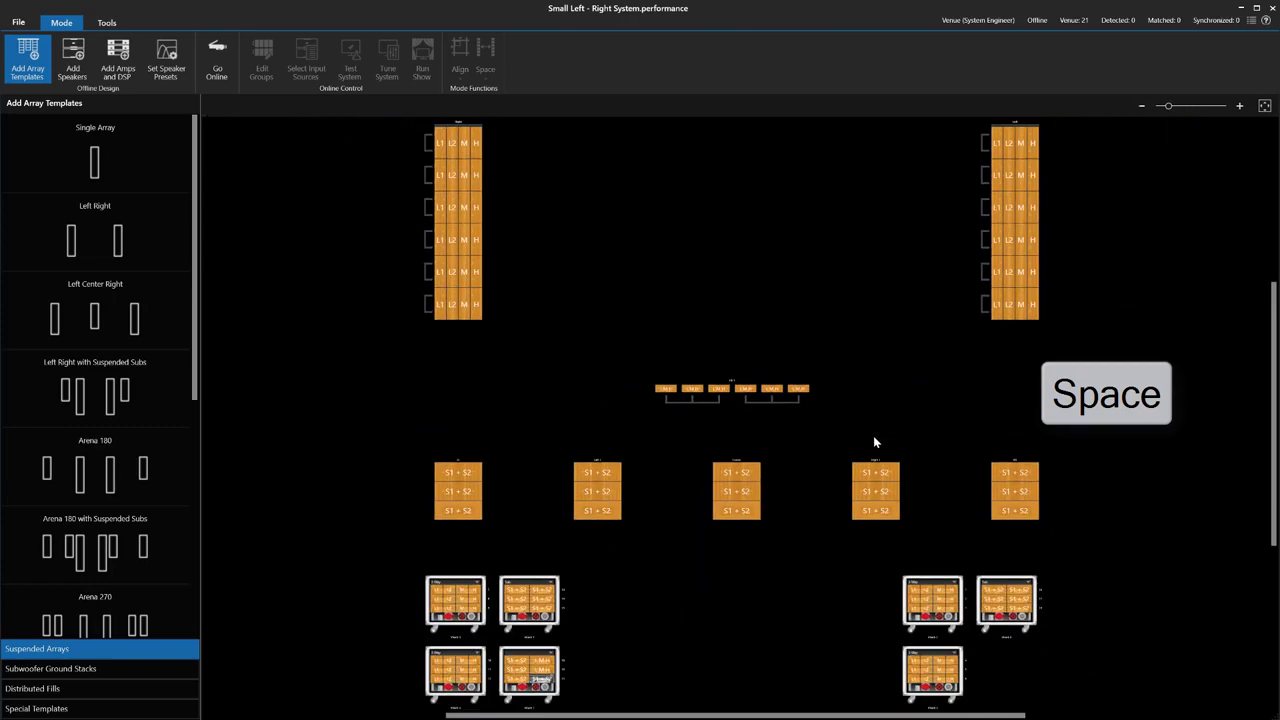
Step: Zoom to fit the four left amplifier racks, then the arrays and subwoofer stacks, and zoom back out
left_click_drag(376, 587, 603, 700)
key("space")
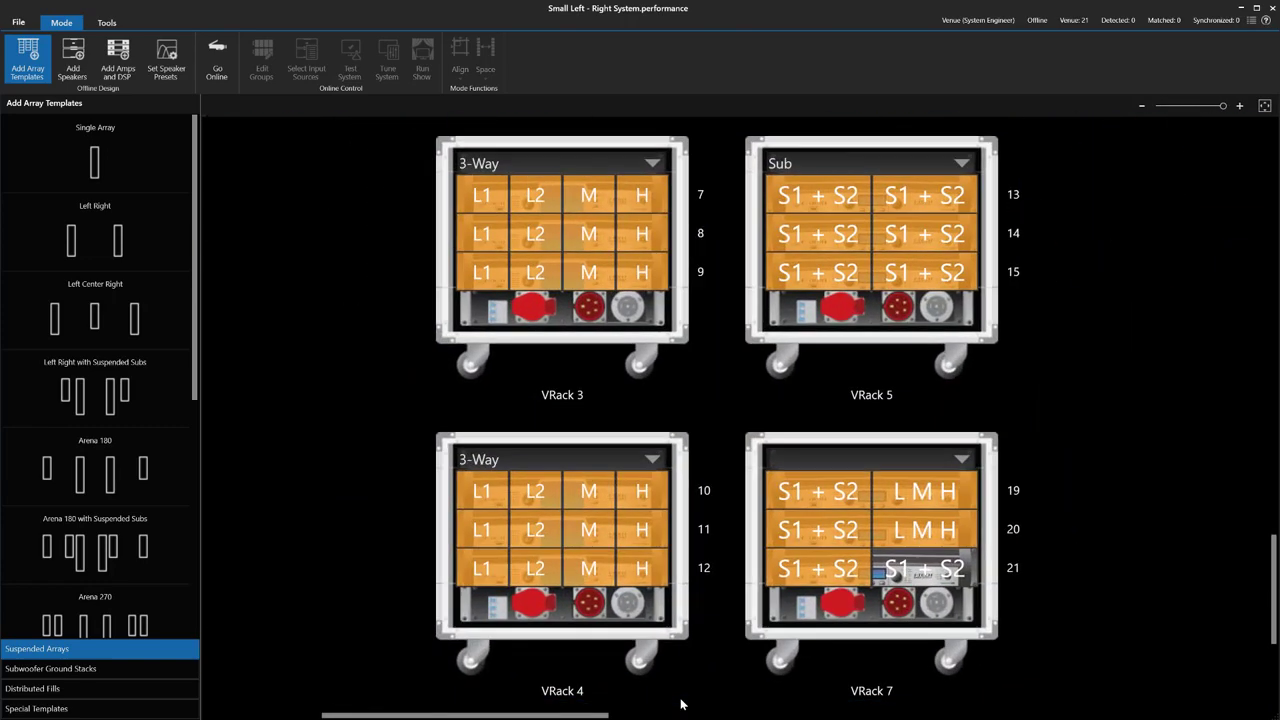
key("space")
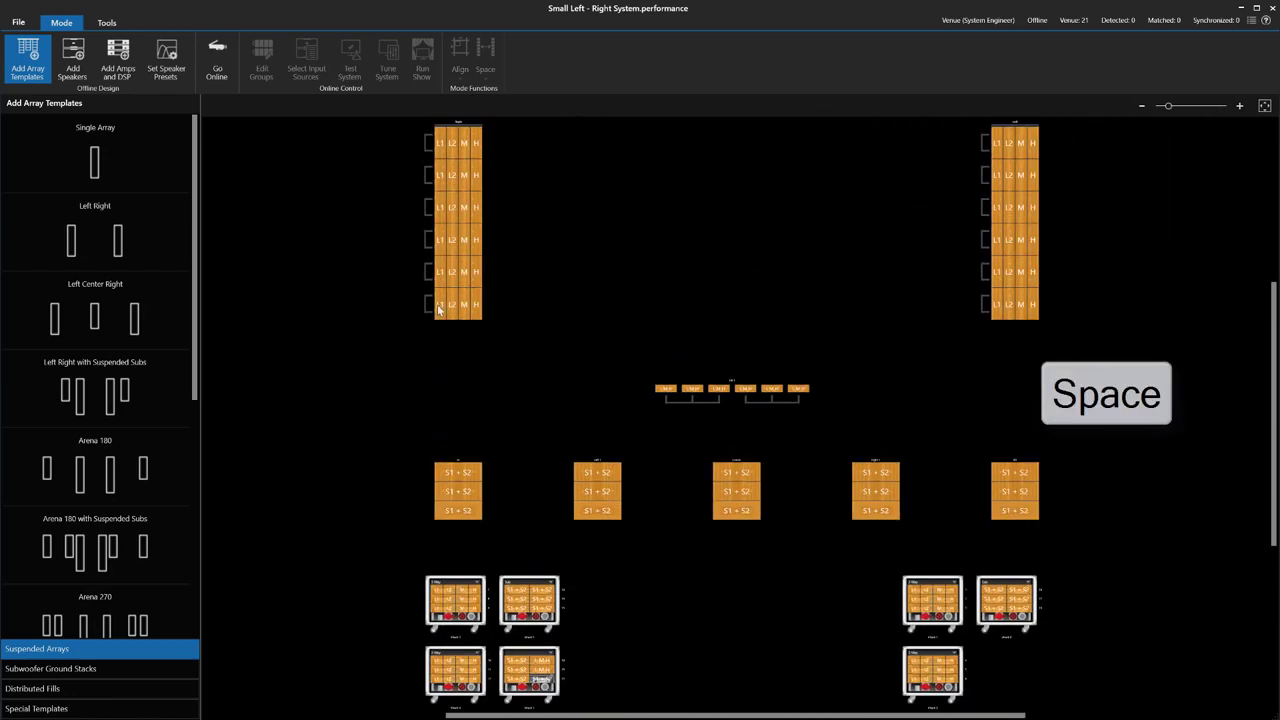
left_click_drag(727, 372, 1061, 501)
key("space")
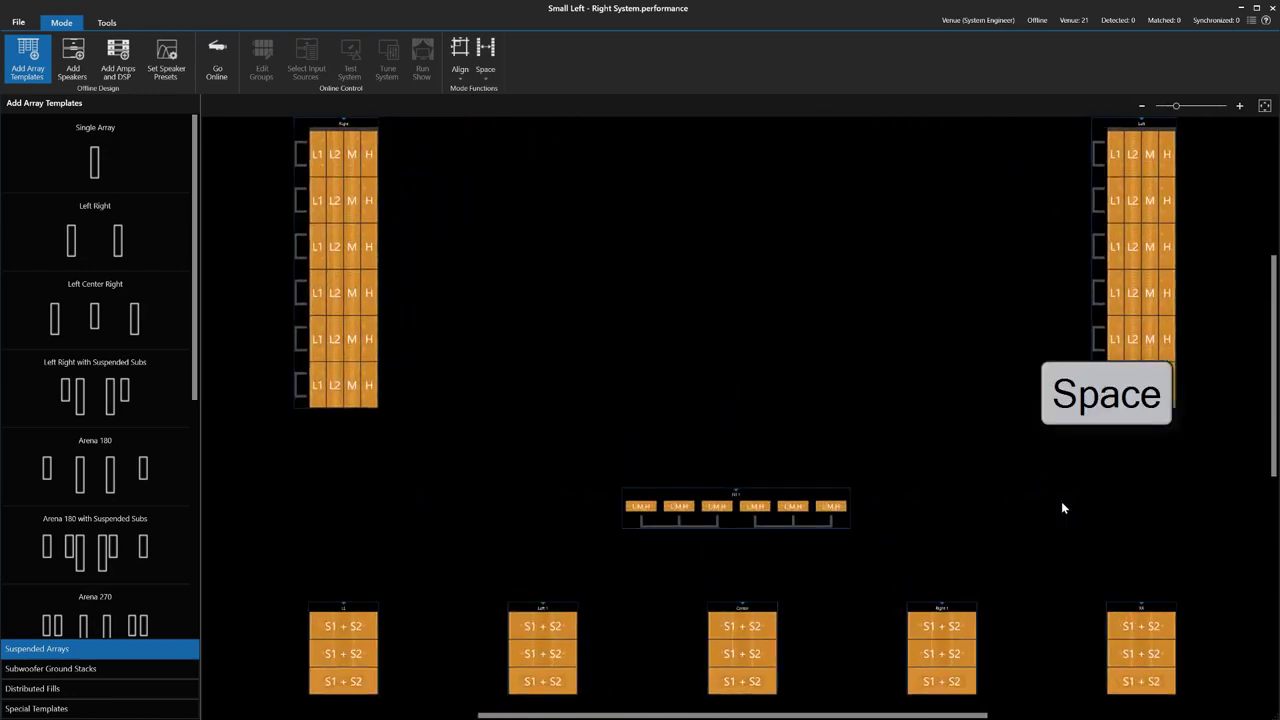
key("space")
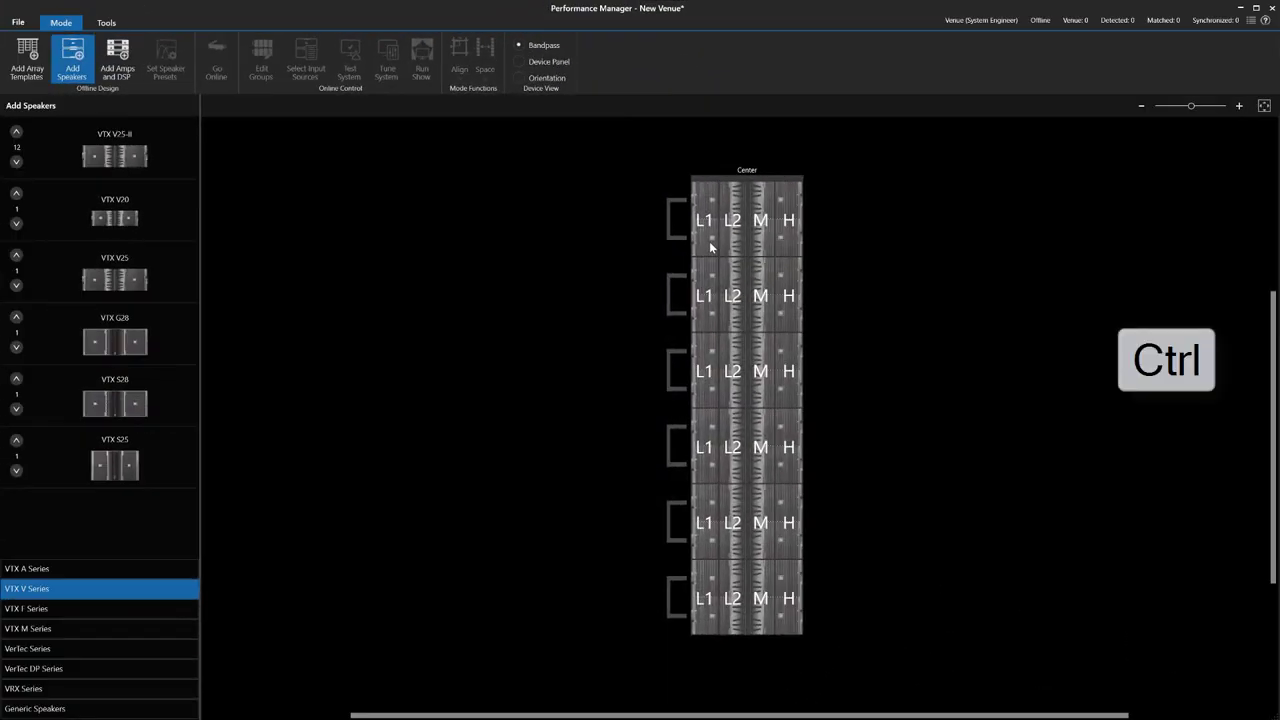
Step: Ctrl-select individual bands: cabinet 2 L2, cabinet 3 M, cabinet 5 H and cabinet 6 M
left_click(738, 306, "ctrl")
left_click(763, 375, "ctrl")
left_click(790, 522, "ctrl")
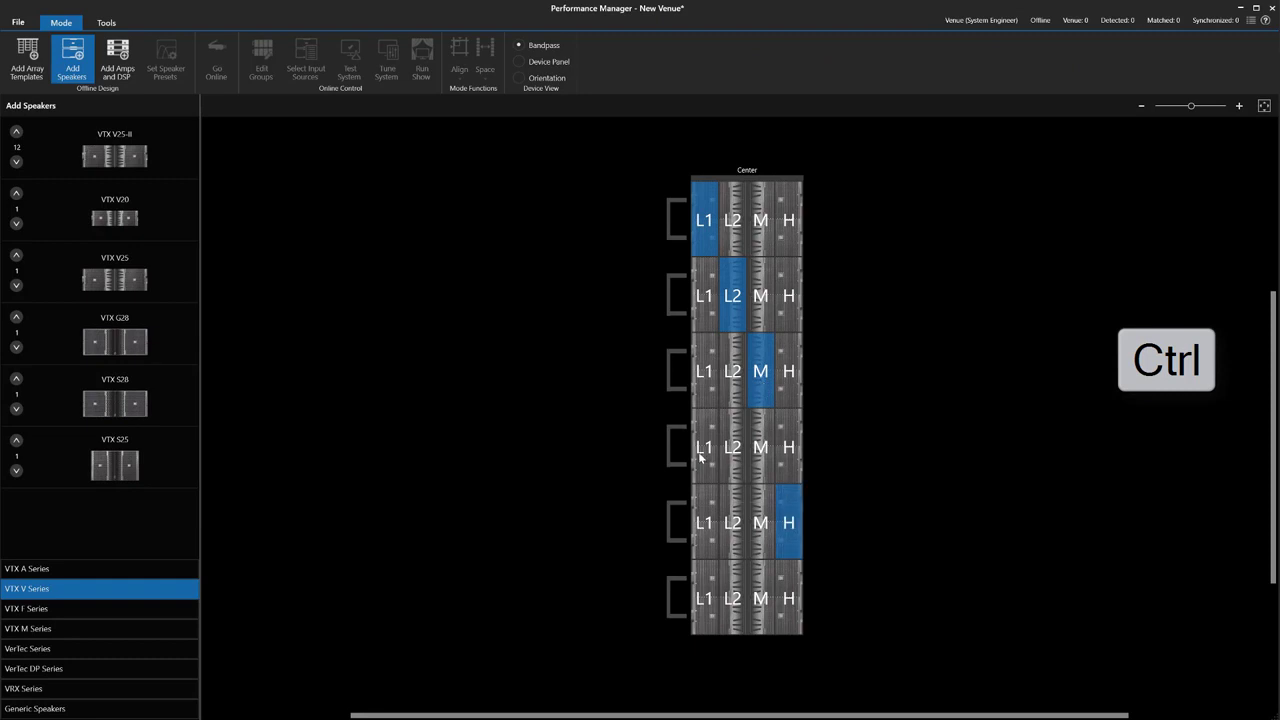
left_click(757, 598, "ctrl")
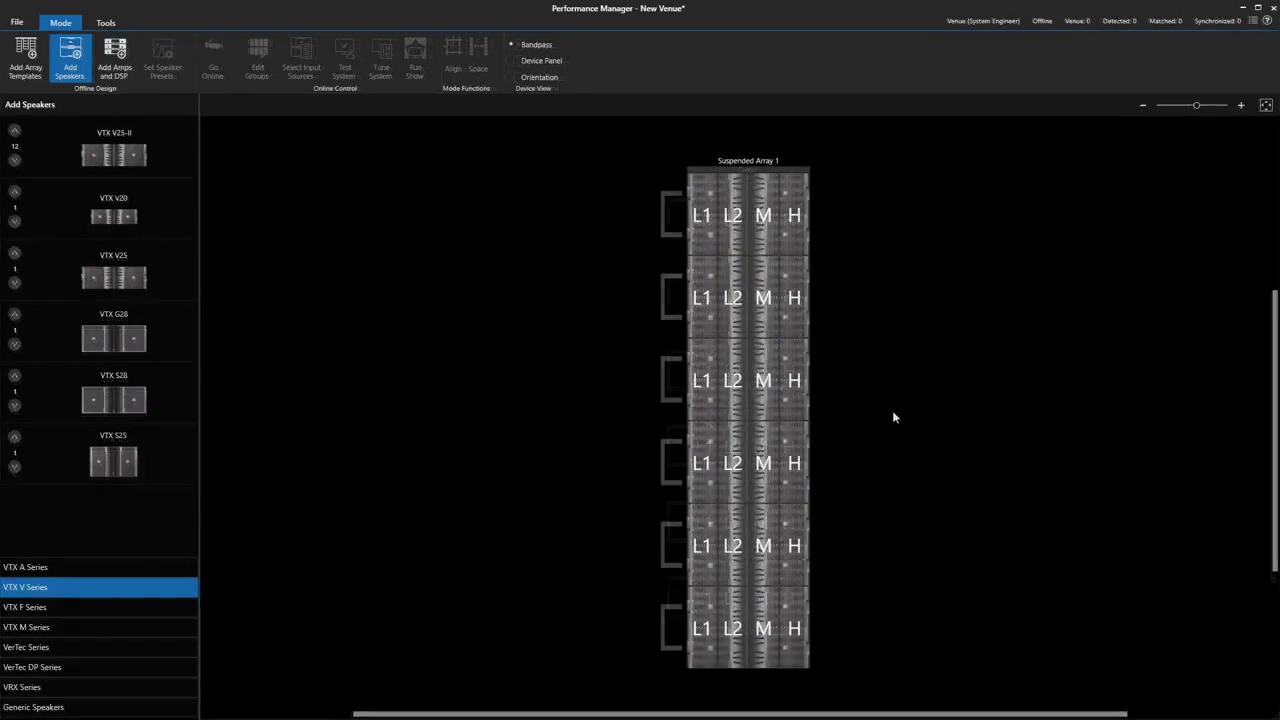
Step: Shift-select band ranges from the top cabinet through the third, then cabinets two to four
left_click(705, 242, "shift")
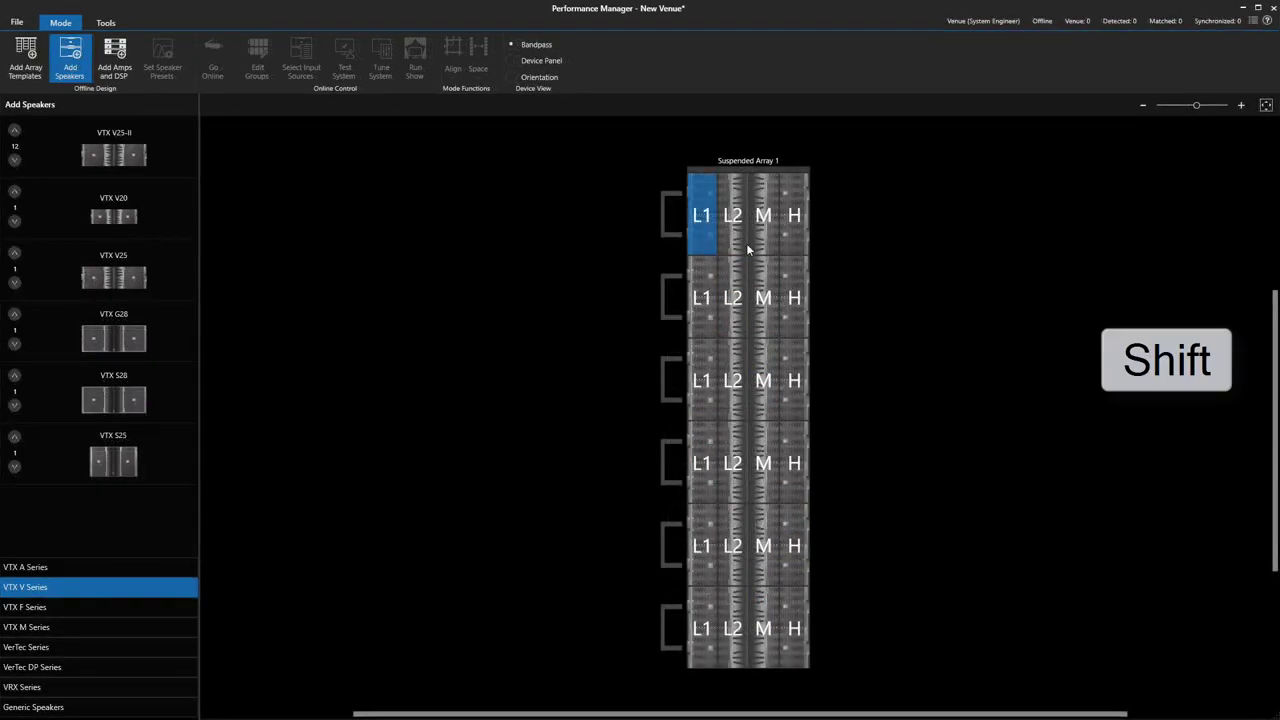
left_click(793, 246, "shift")
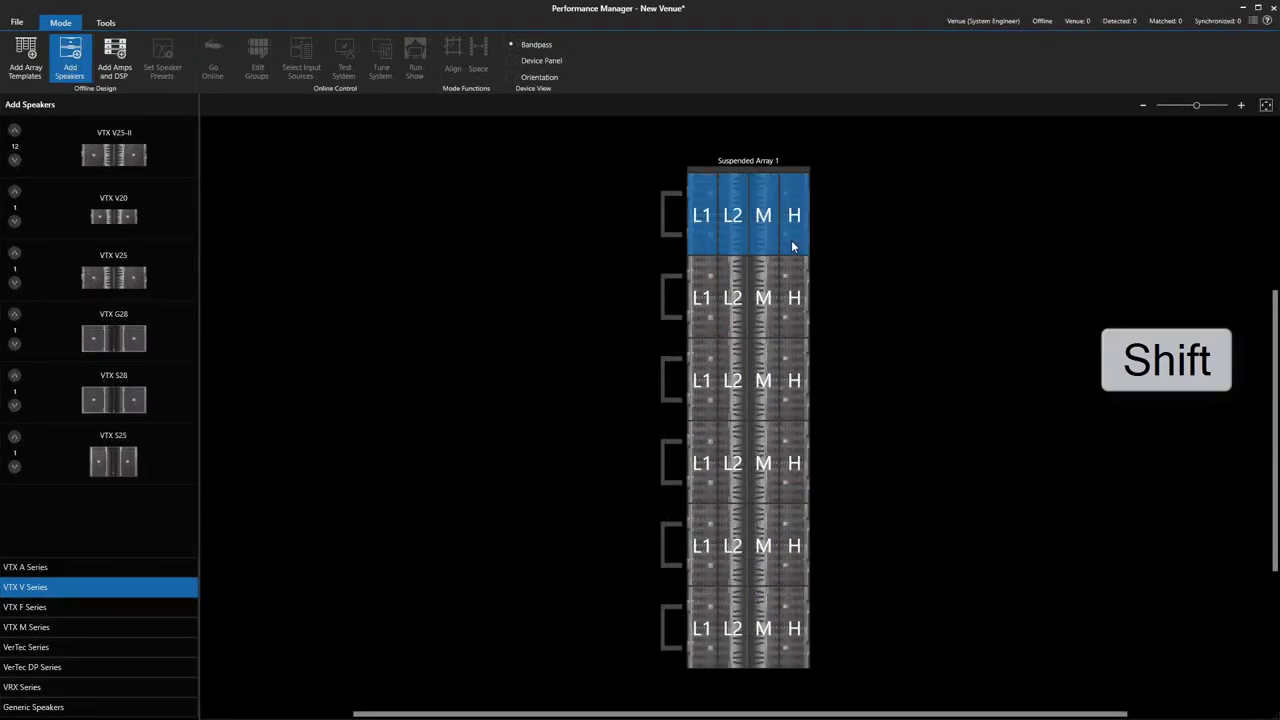
left_click(790, 279, "shift")
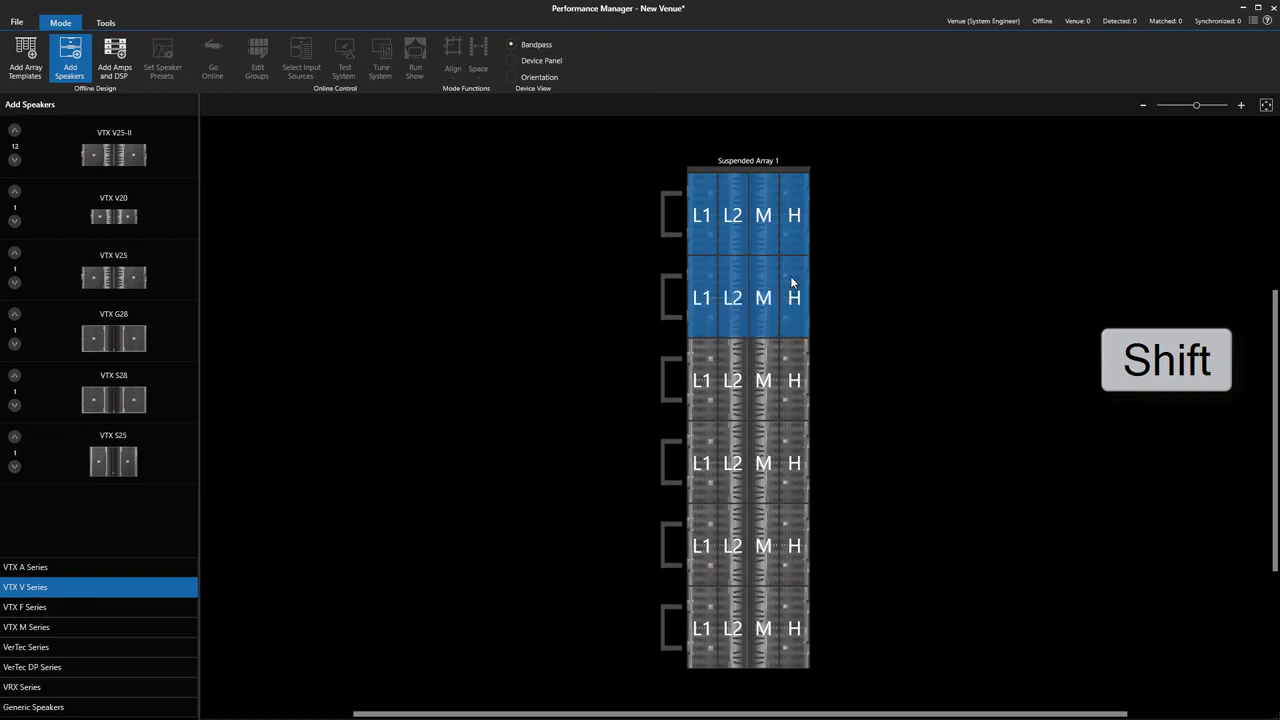
left_click(797, 378, "shift")
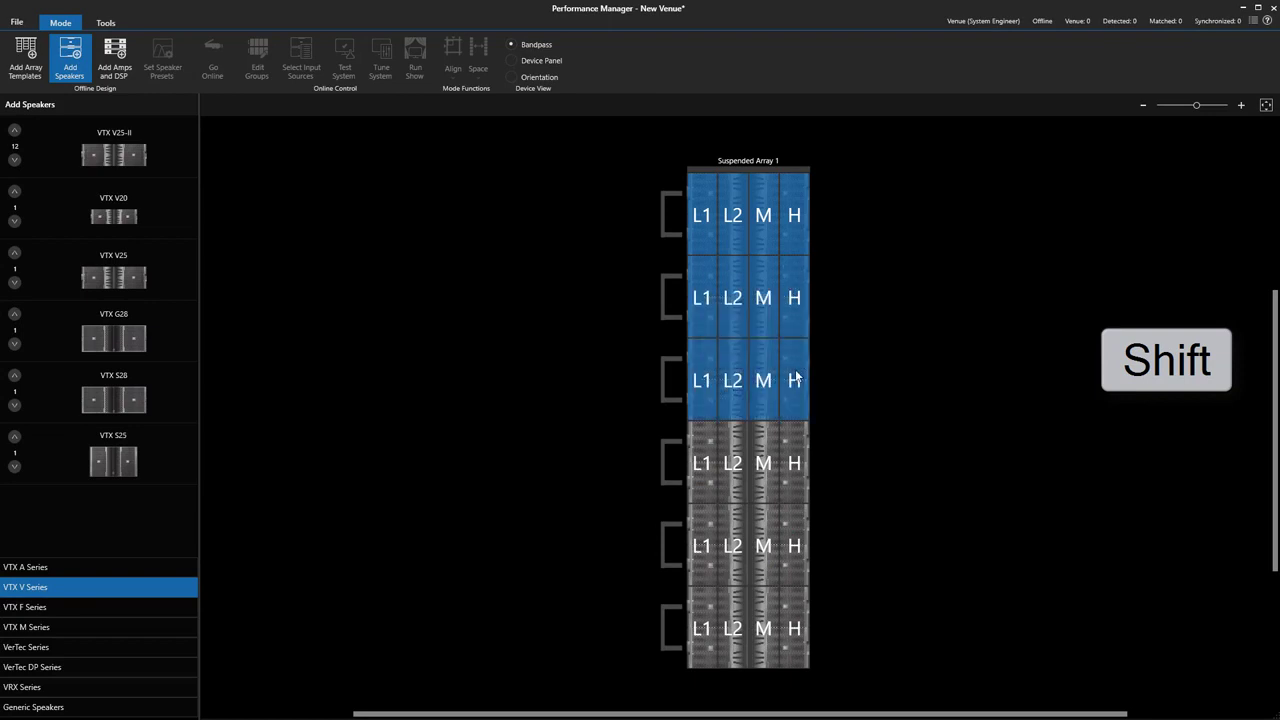
left_click(703, 299)
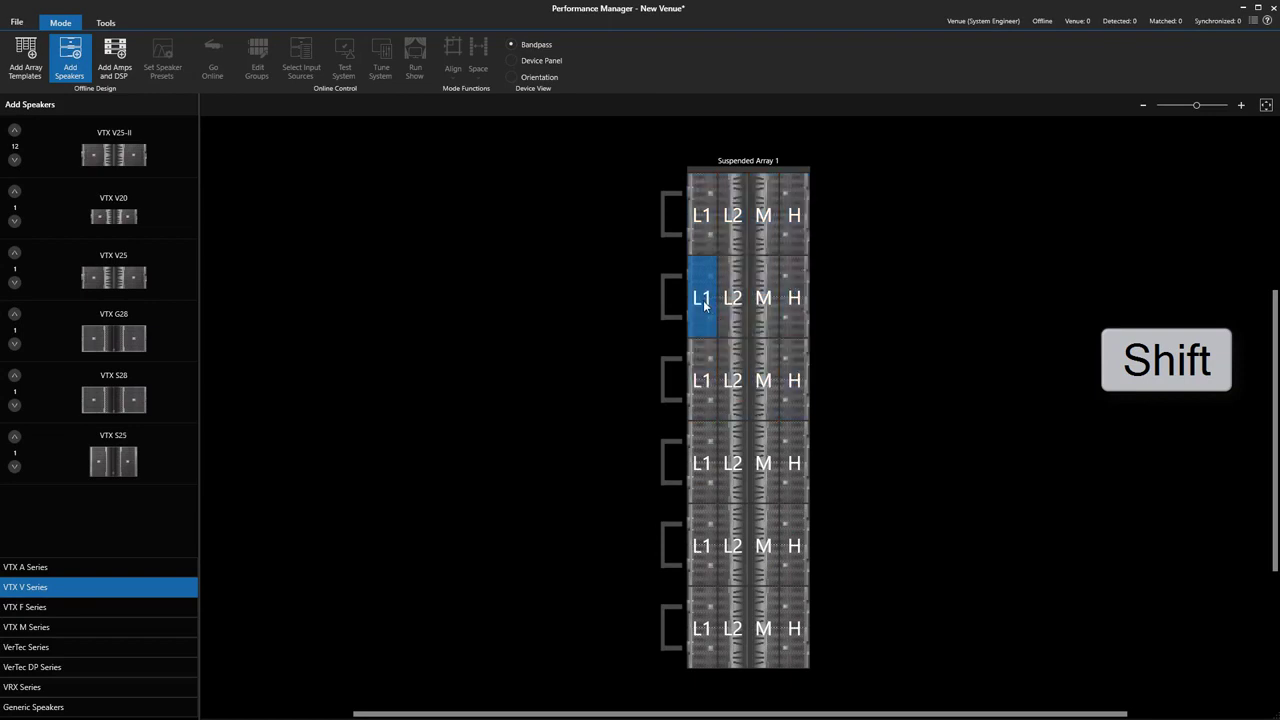
left_click(797, 461, "shift")
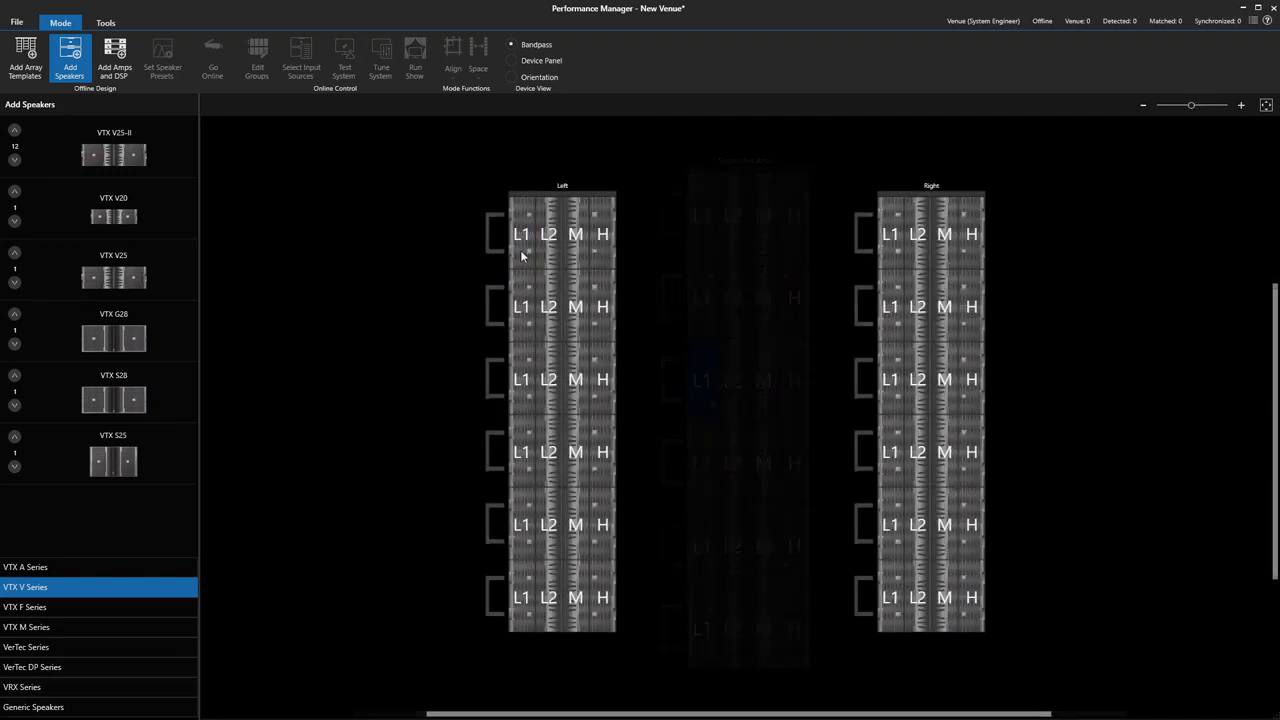
Step: Select the whole Left array, then the whole Right array, and clear the selection
left_click(521, 256)
left_click(607, 599, "shift")
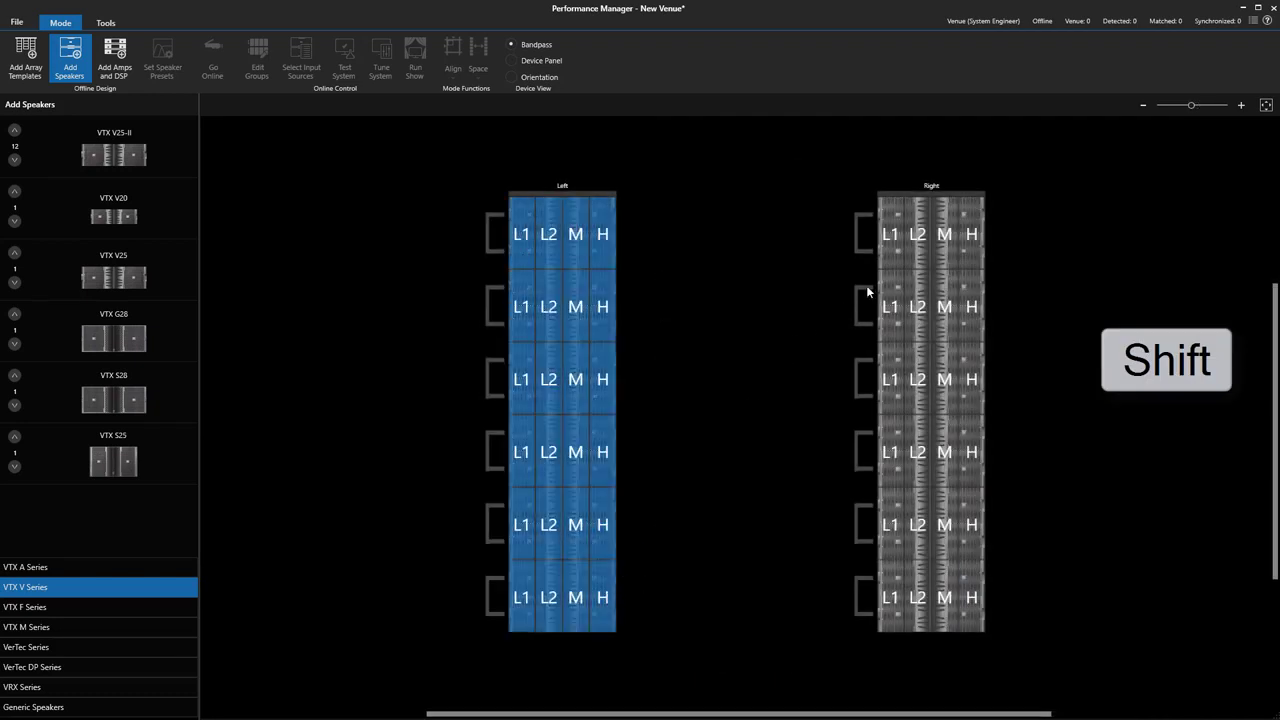
left_click(891, 253)
left_click(972, 588, "shift")
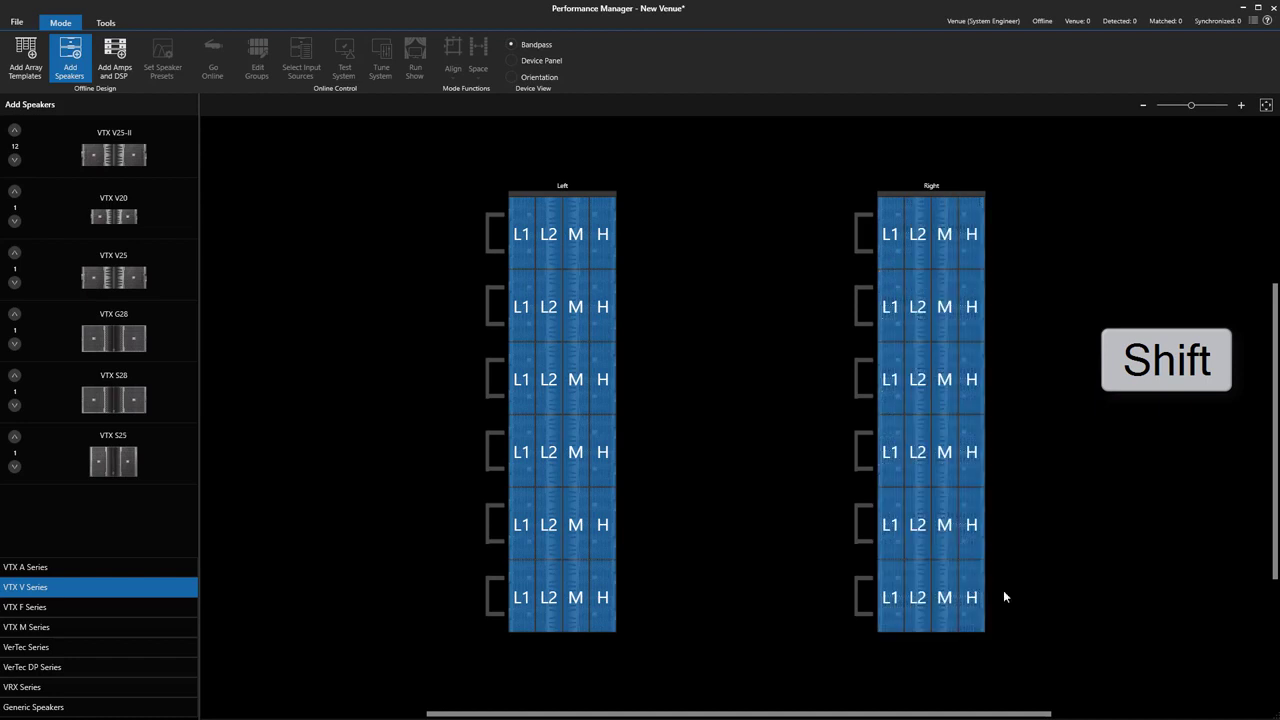
left_click(1056, 597)
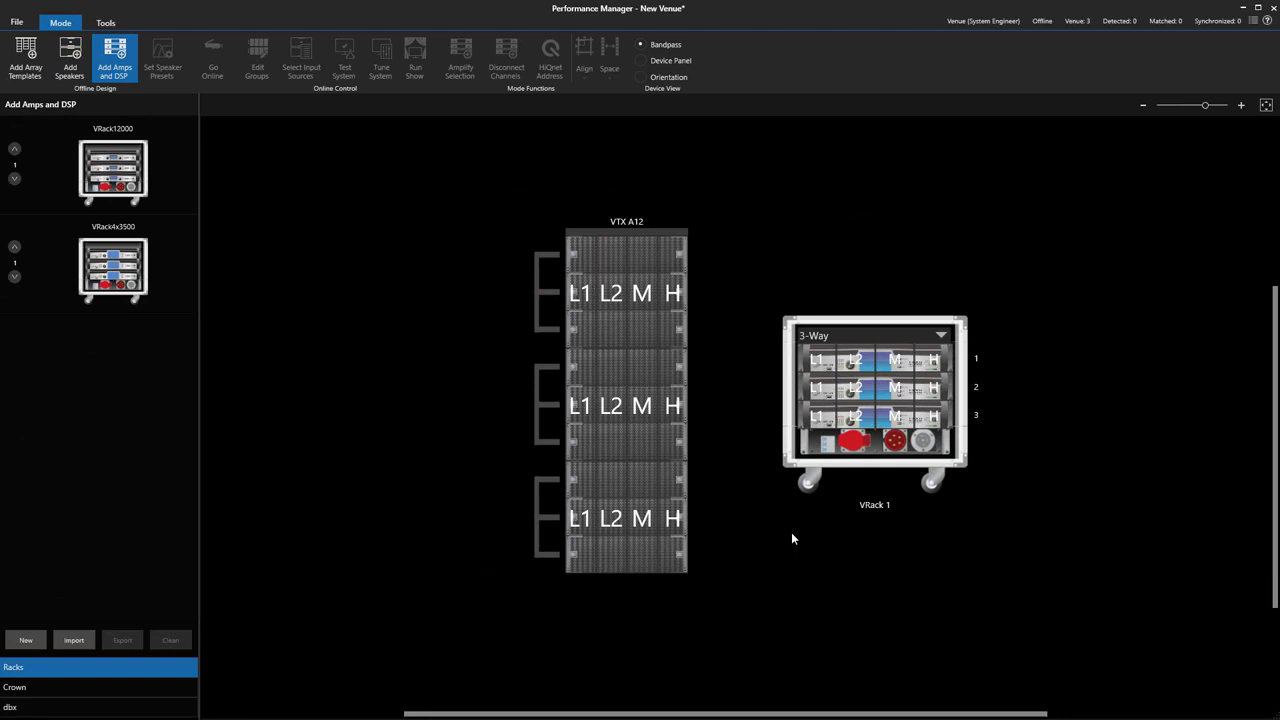
Step: Select every band of the VTX A12 array and assign them to VRack 1's channels
left_click(586, 321, "shift")
left_click(679, 519, "shift")
left_click_drag(581, 317, 813, 361)
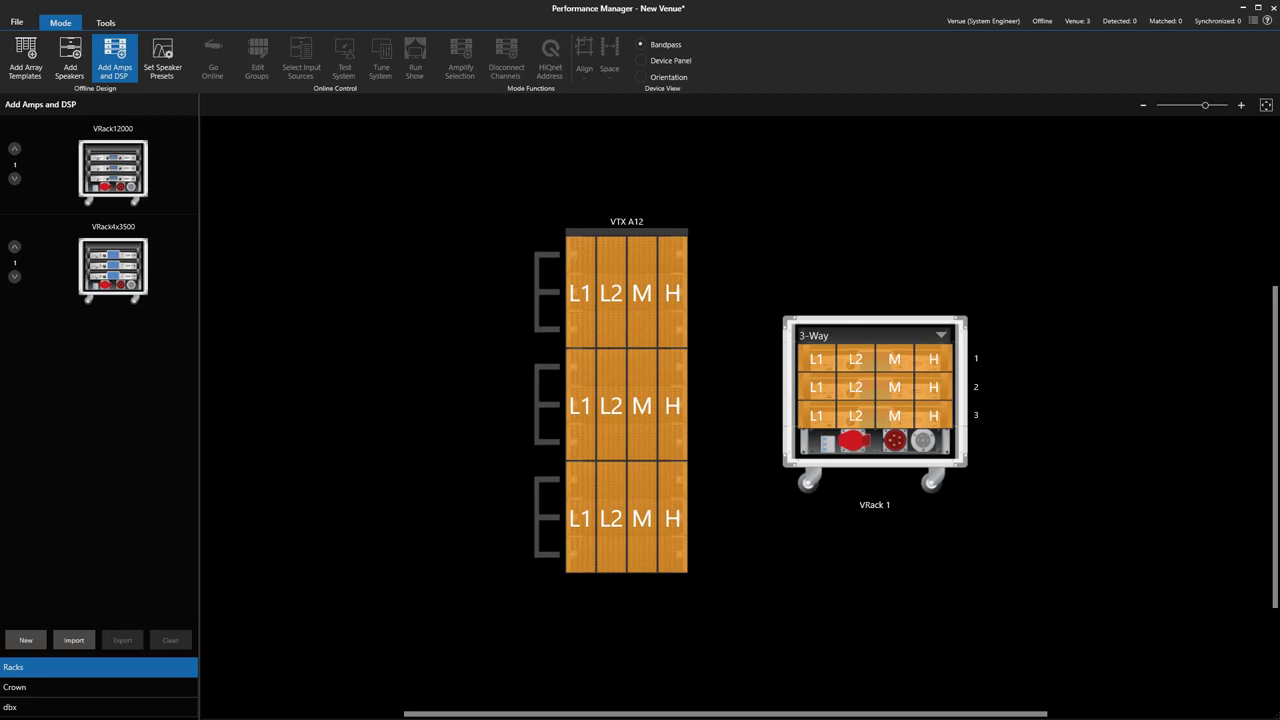
Step: Reselect all VTX A12 bands and disconnect them from the amplifier channels
left_click(588, 314, "shift")
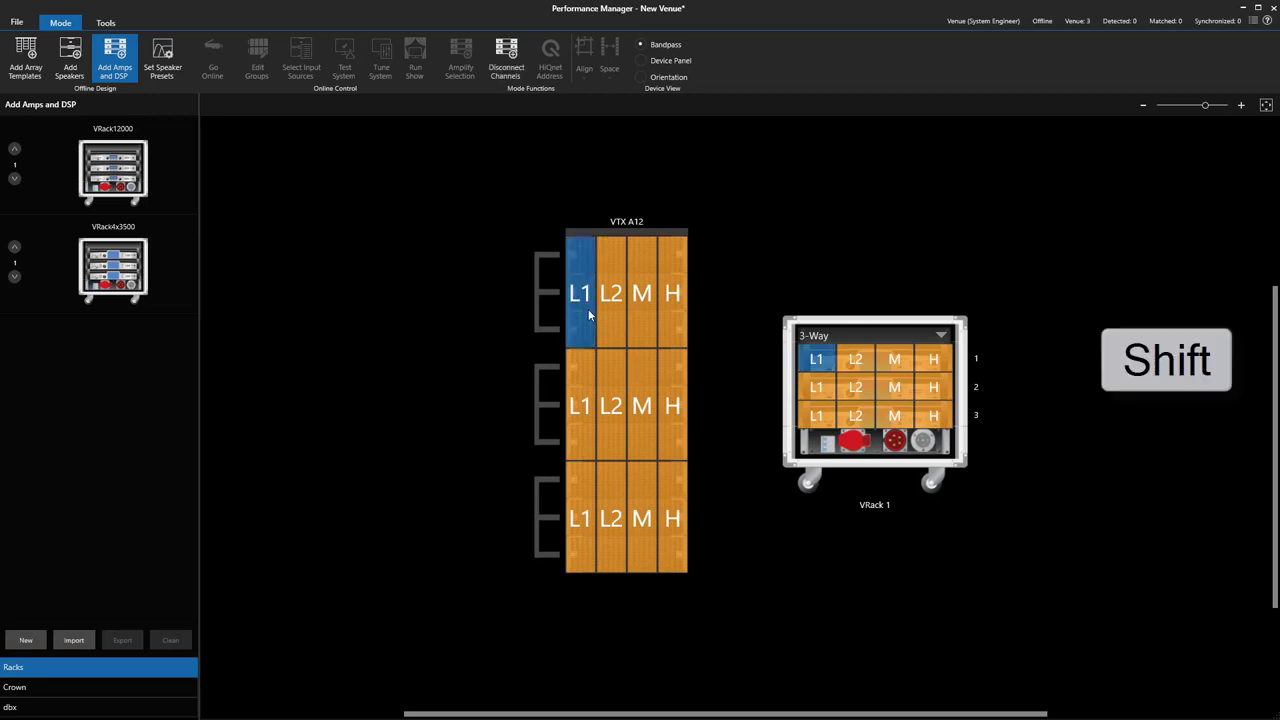
left_click(673, 516, "shift")
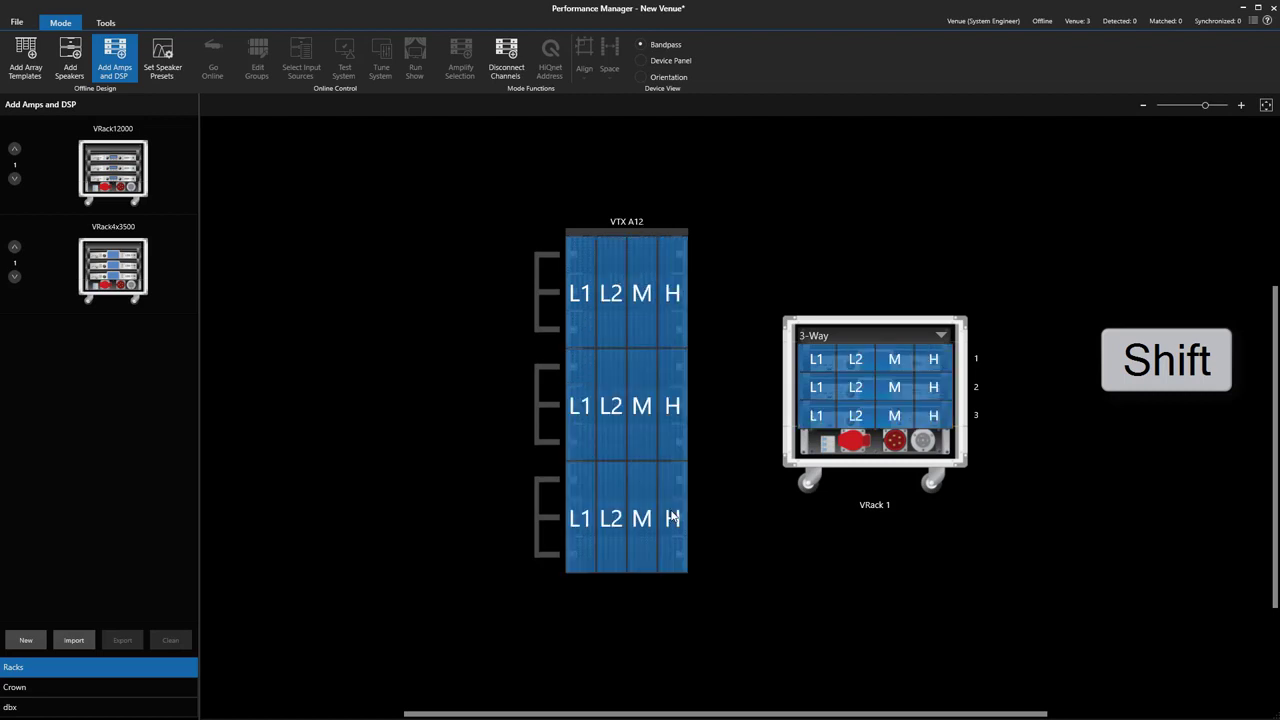
left_click(501, 64)
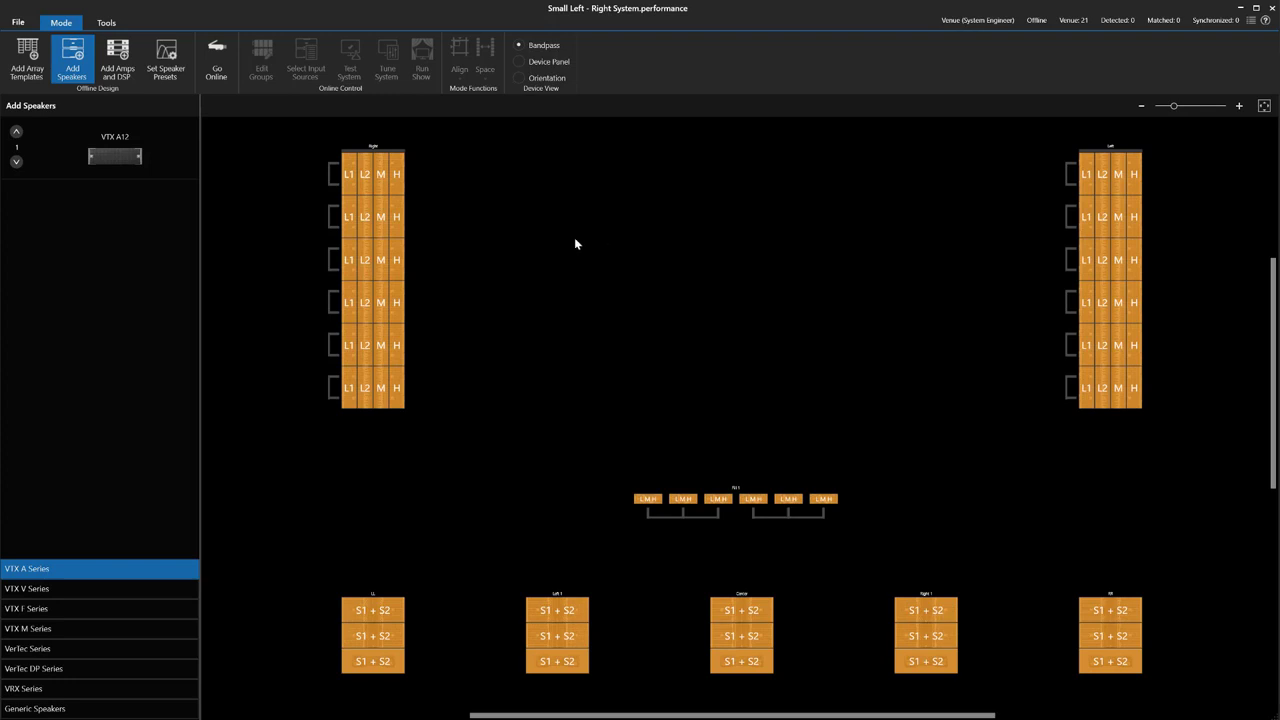
Step: Inspect the loaded presets of the top box's L1, L2, M and H bands, then enter Set Speaker Presets mode
left_click(348, 183)
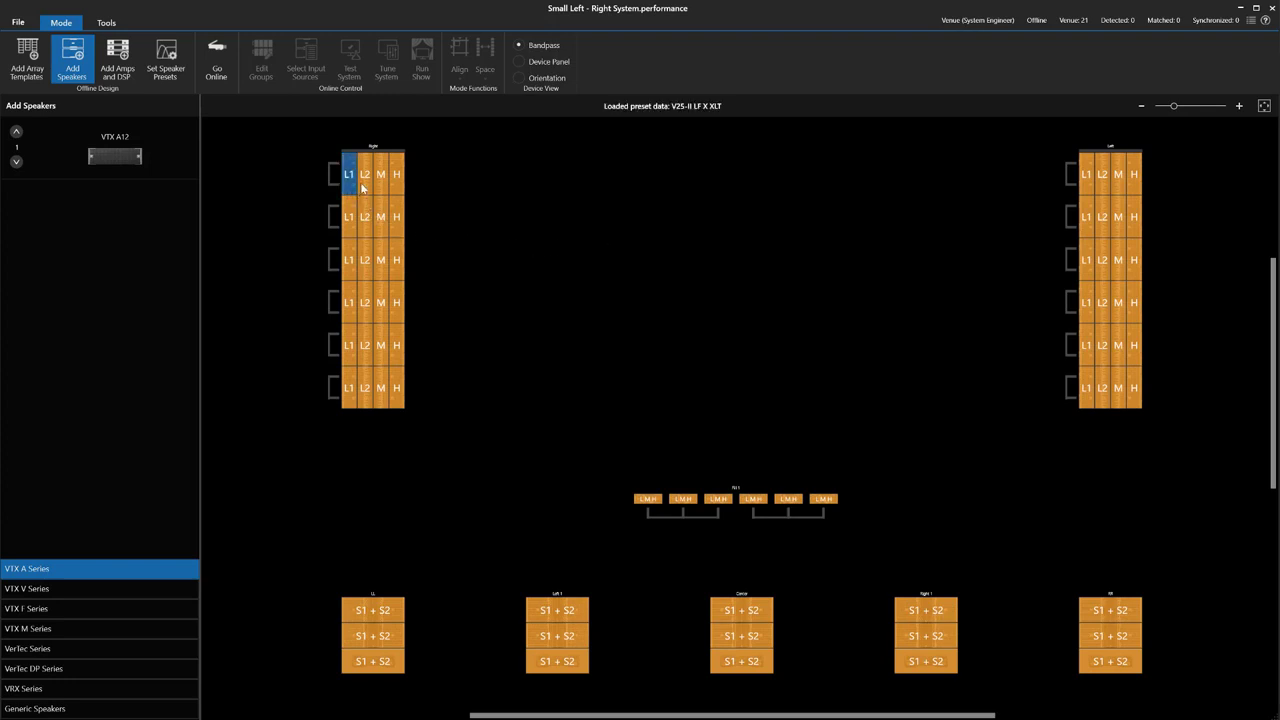
left_click(364, 188)
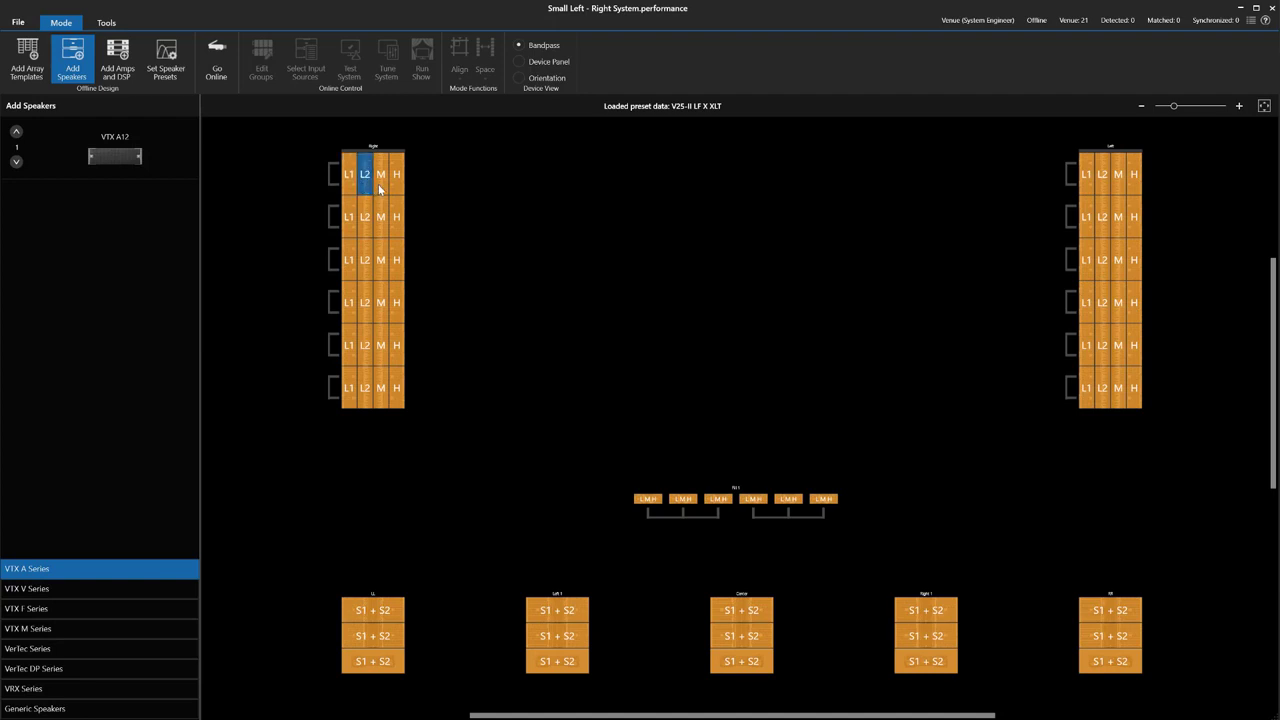
left_click(380, 189)
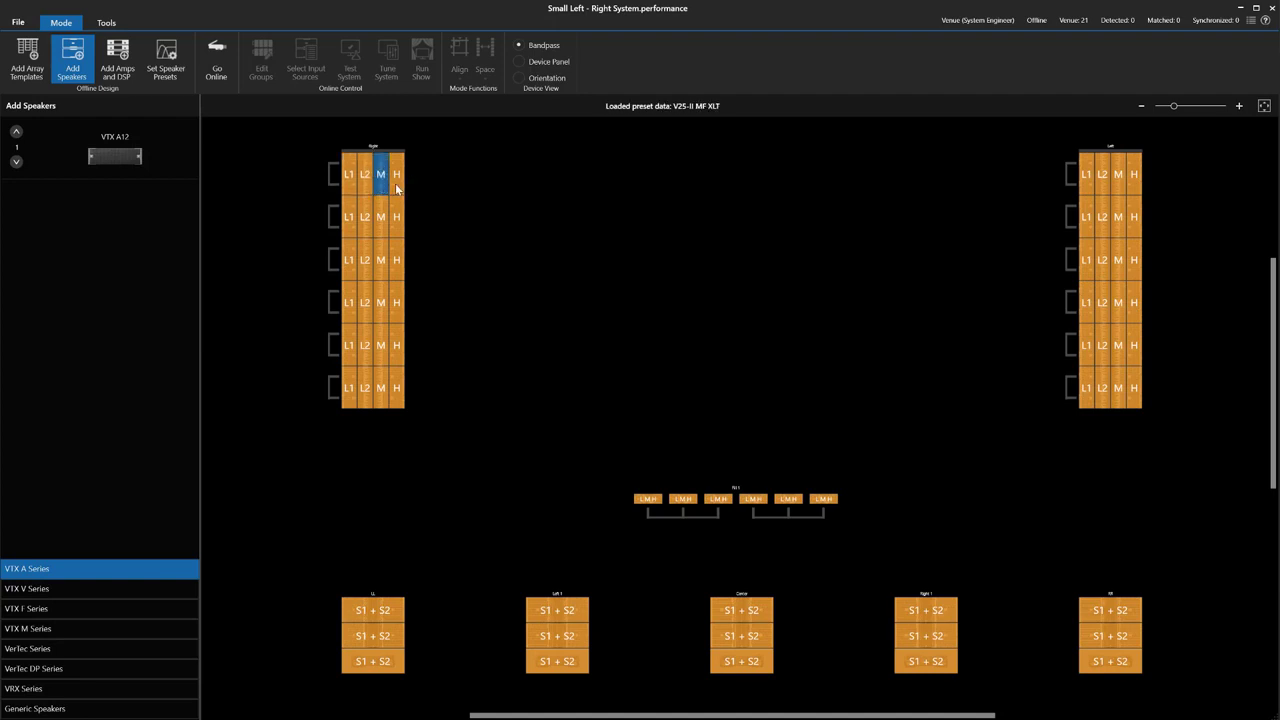
left_click(396, 188)
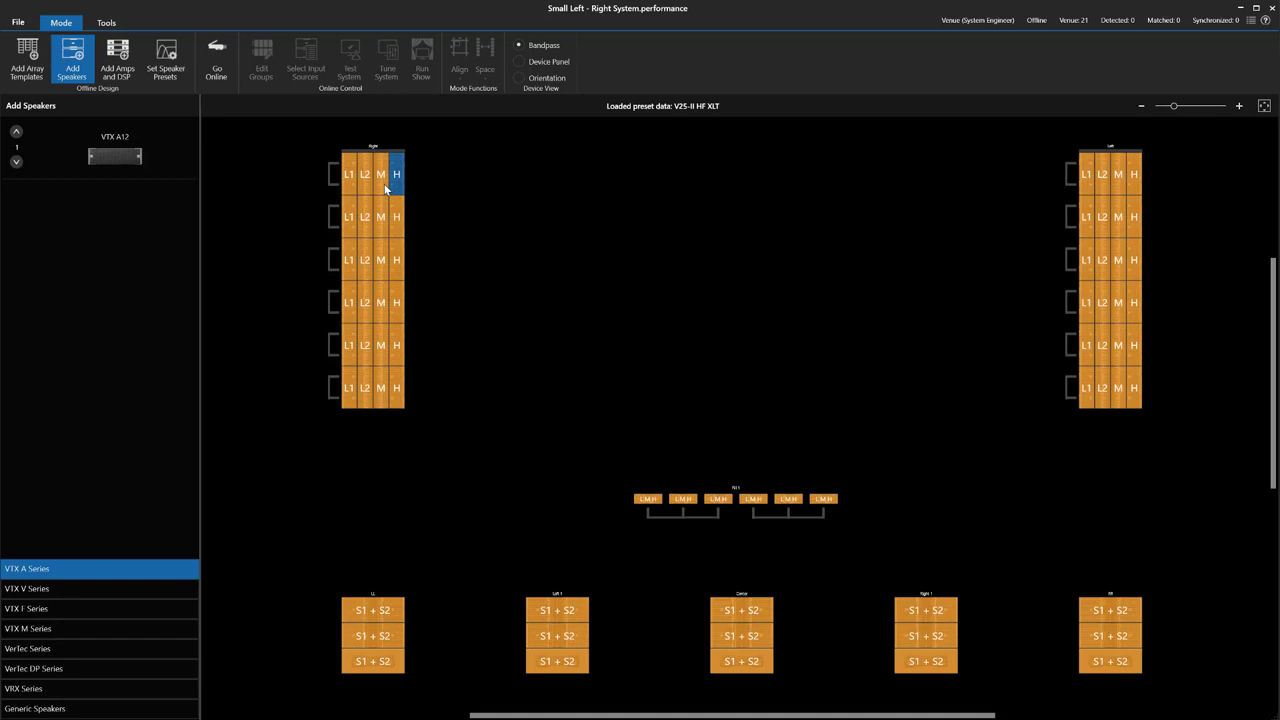
left_click(384, 188)
left_click(366, 189)
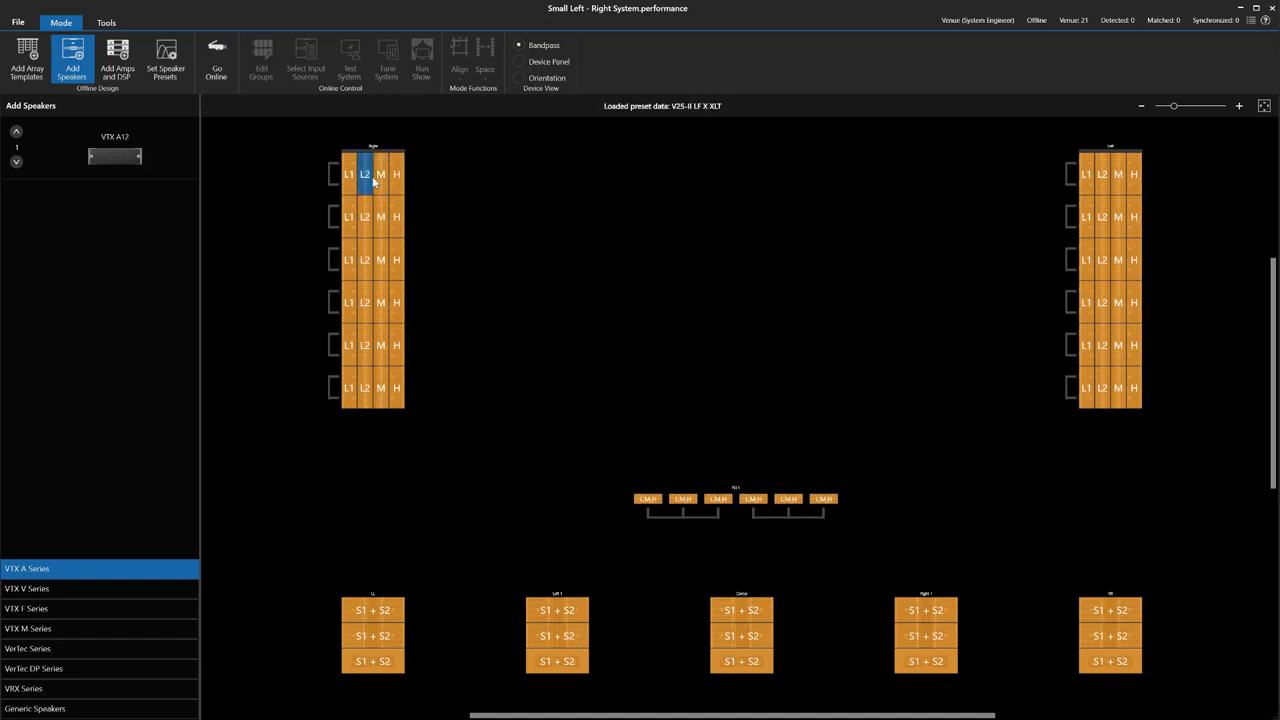
left_click(160, 73)
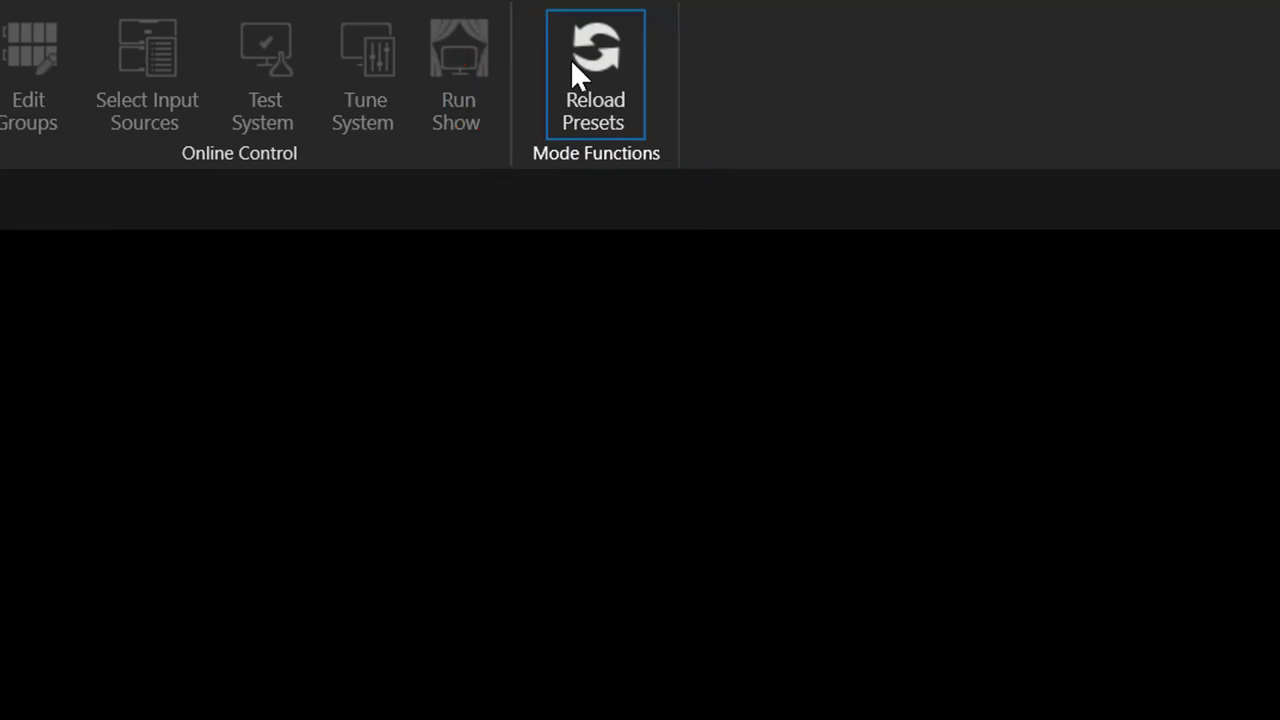
Step: Reload the speaker presets and confirm resetting the speaker tunings
left_click(570, 58)
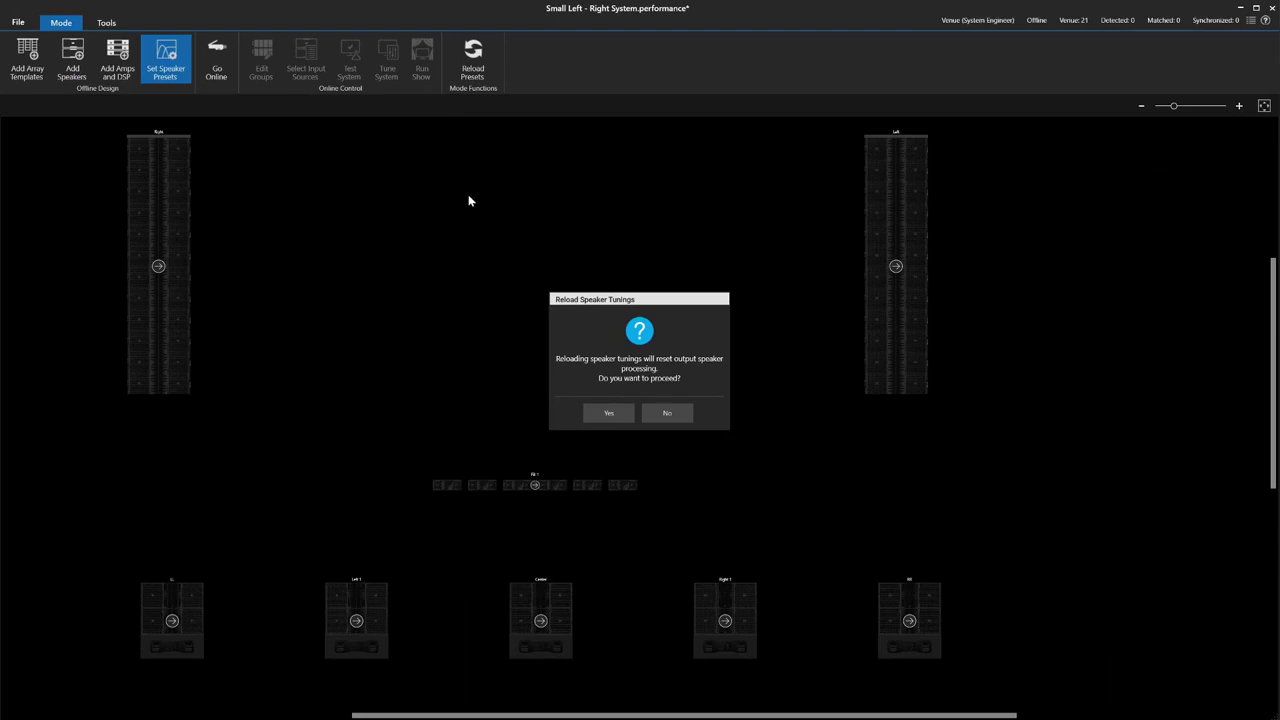
left_click(630, 421)
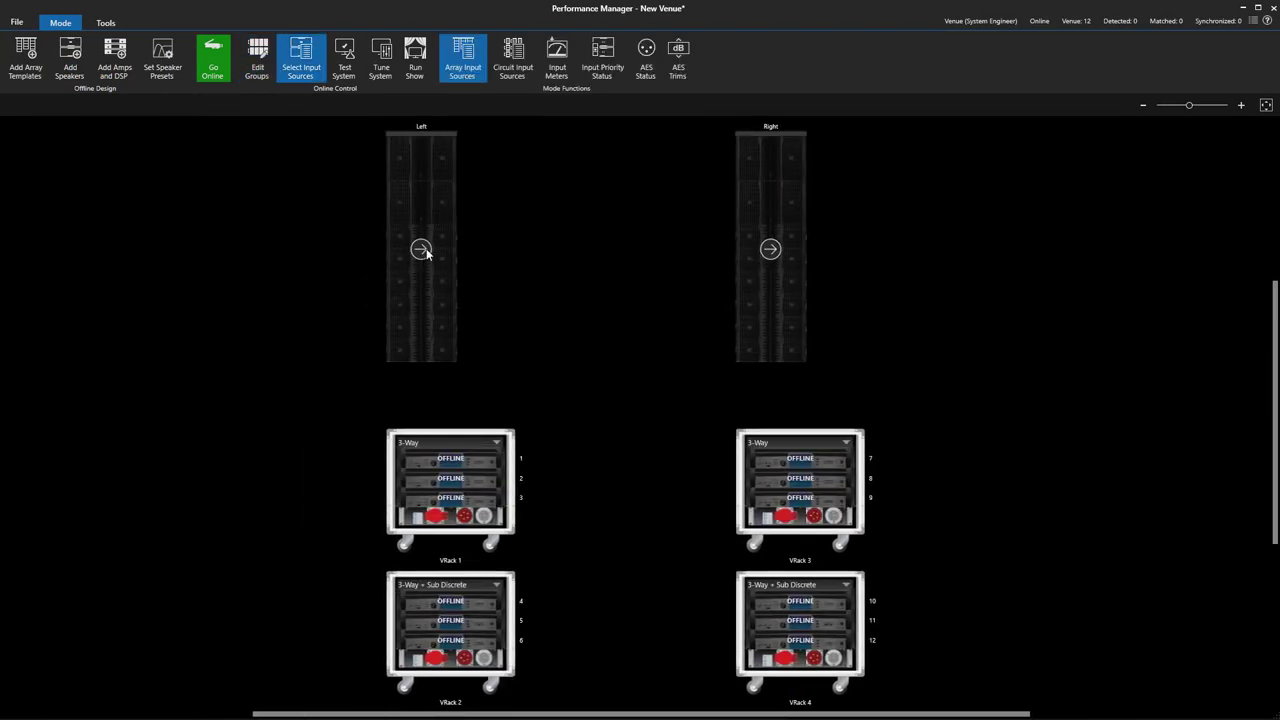
Step: Set High Priority to Analog Input 1 in the Left array's popup, then in the Right array's
left_click(426, 248)
left_click(594, 308)
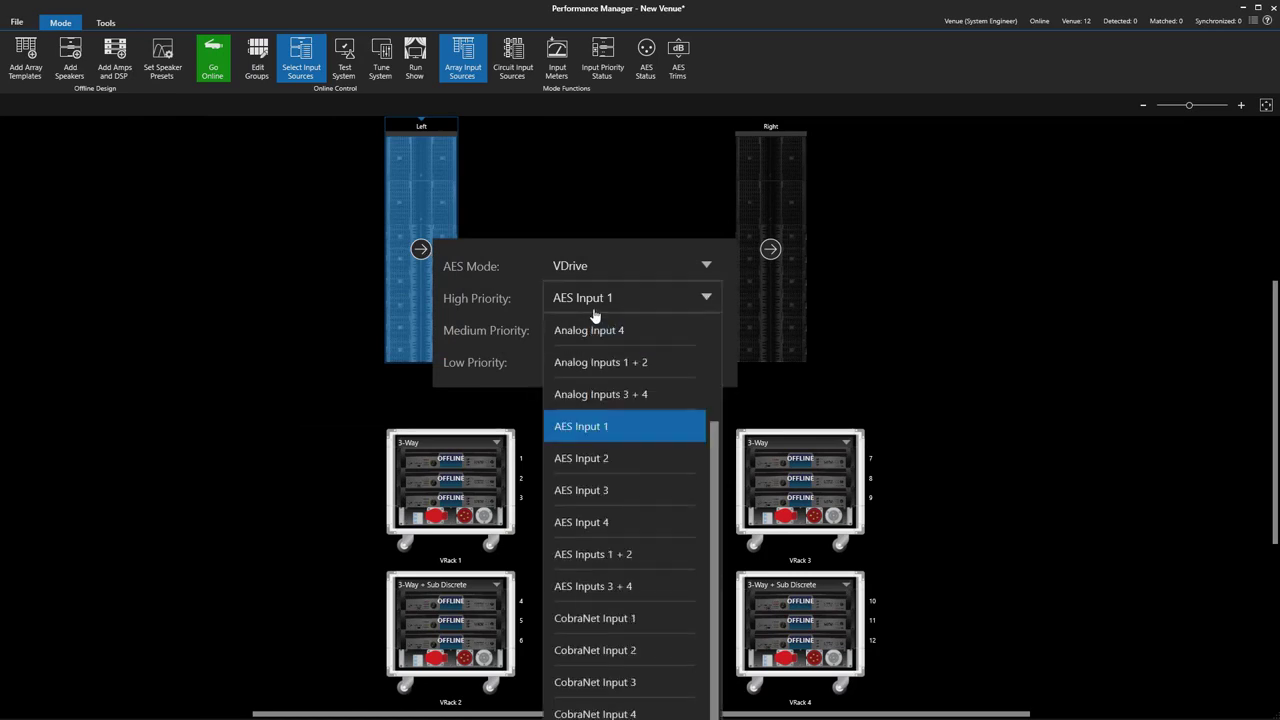
scroll(615, 342, "up", 3)
left_click(623, 364)
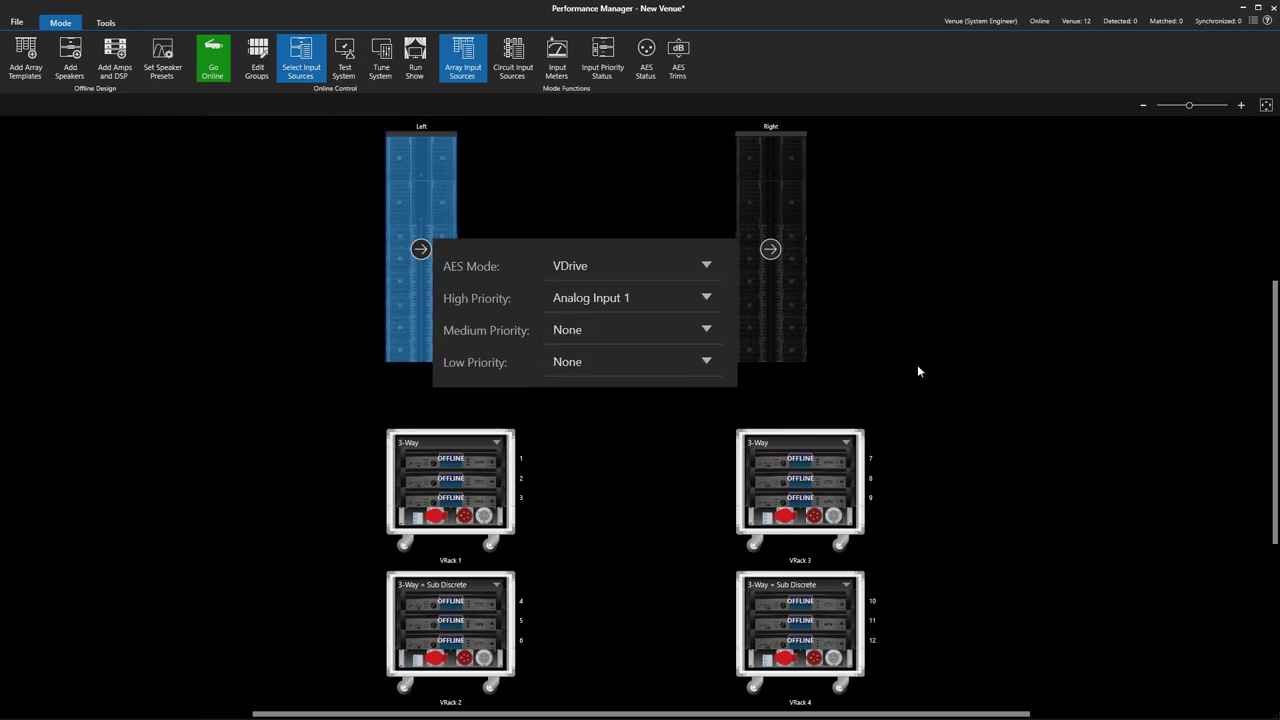
left_click(785, 254)
left_click(941, 298)
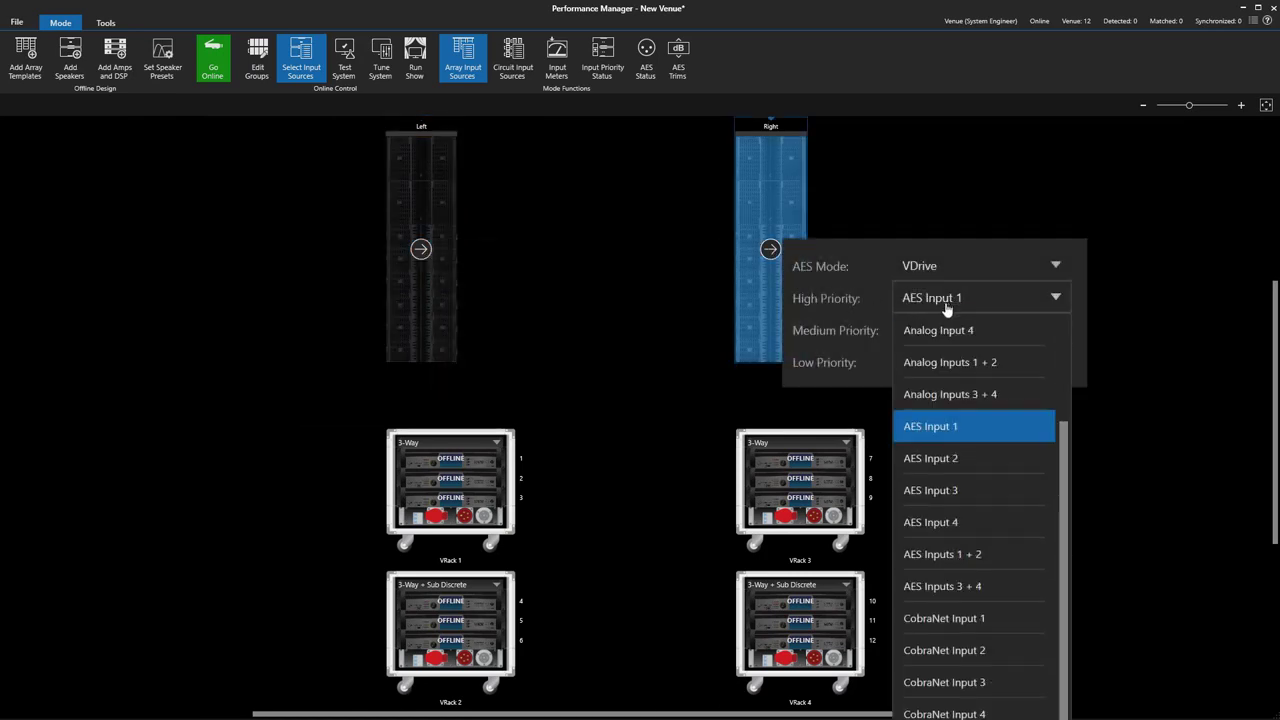
scroll(941, 342, "up", 3)
left_click(960, 364)
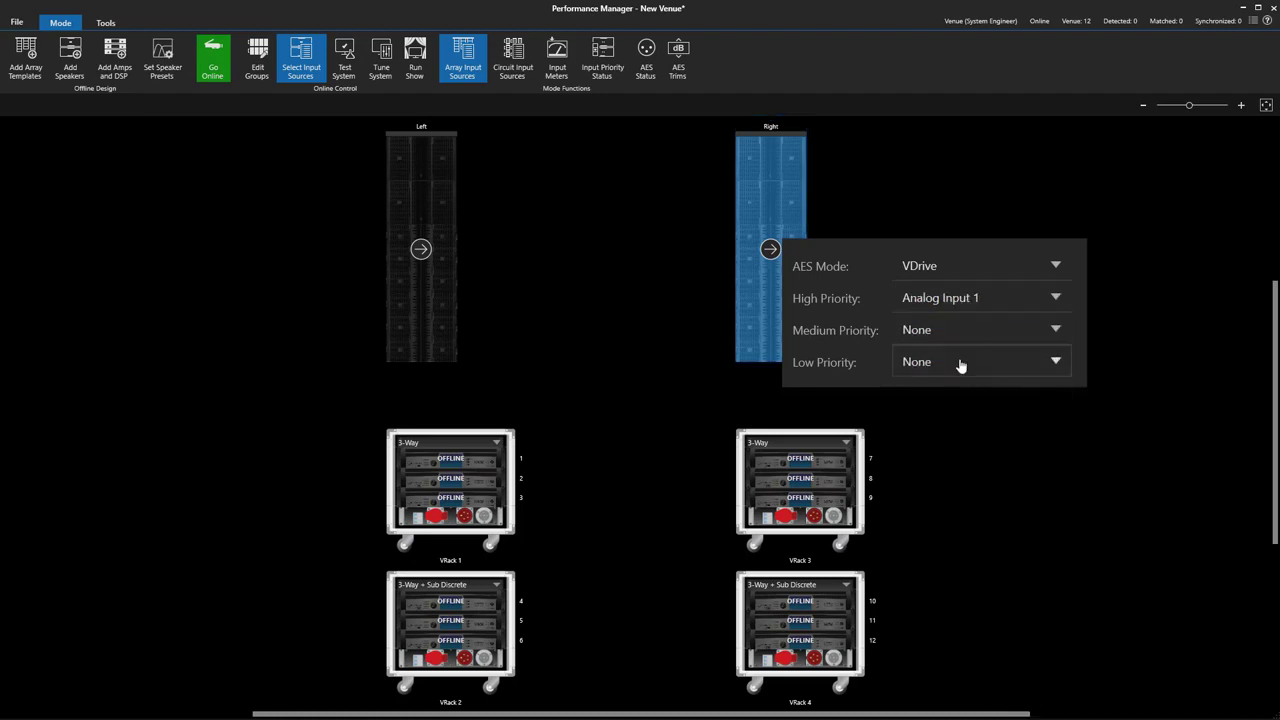
left_click(640, 317)
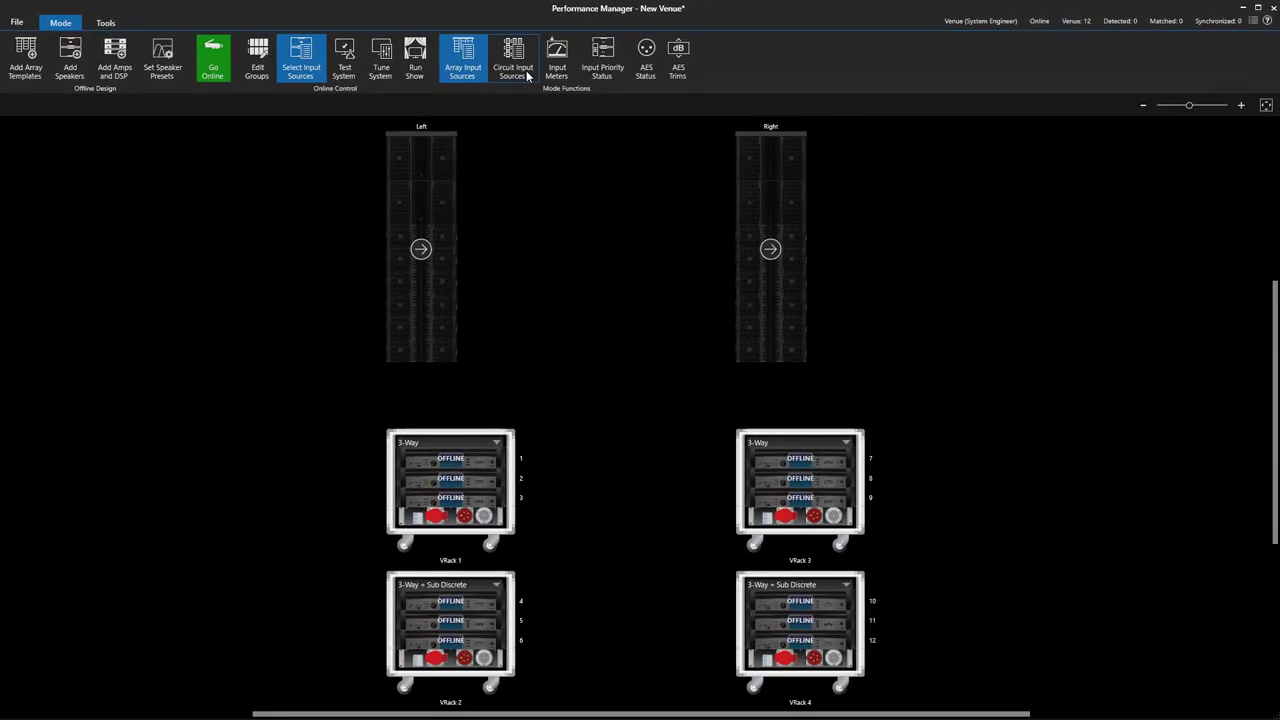
Step: In Circuit Input Sources mode, set the Left array's top circuit High Priority to Analog Input 2
left_click(770, 172)
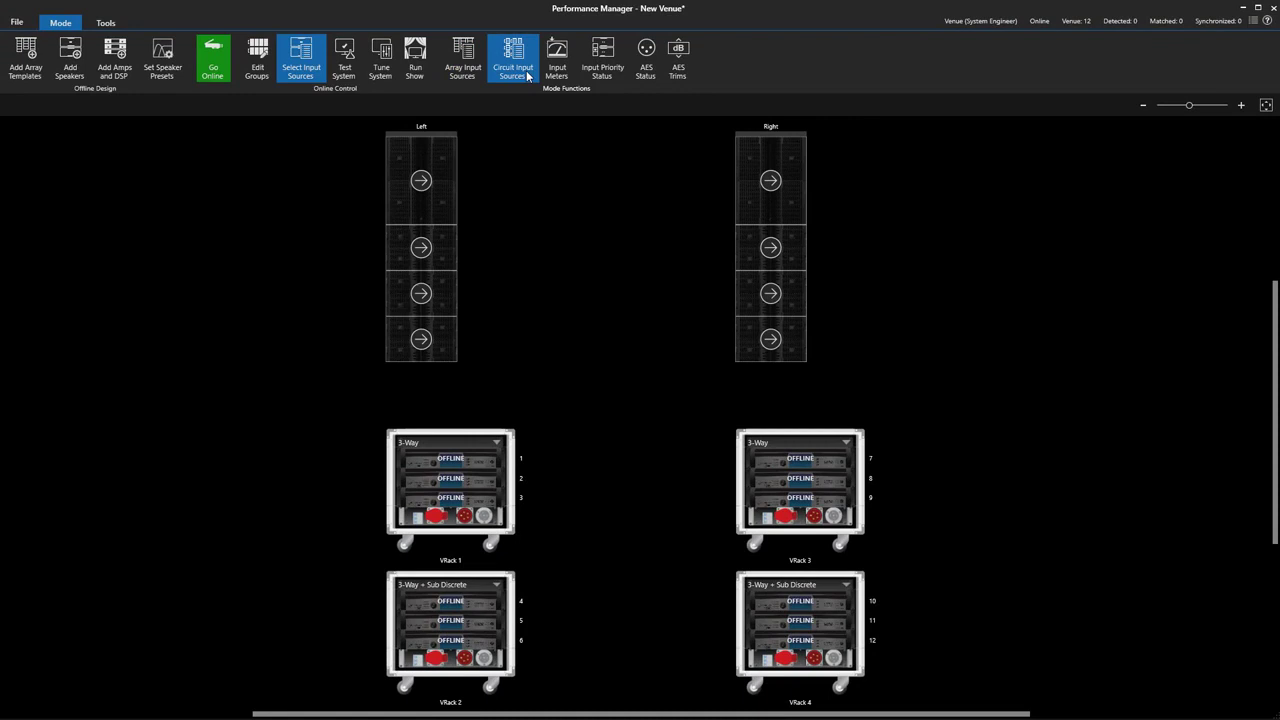
left_click(421, 182)
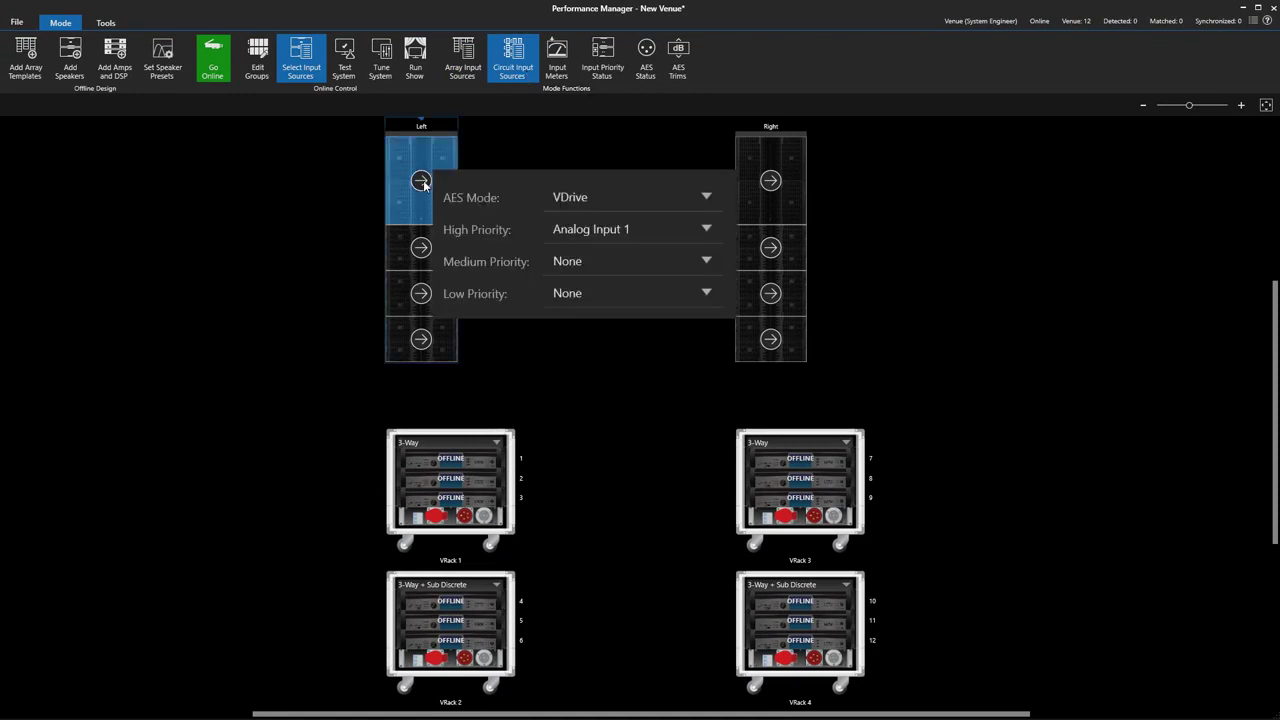
left_click(635, 234)
left_click(621, 294)
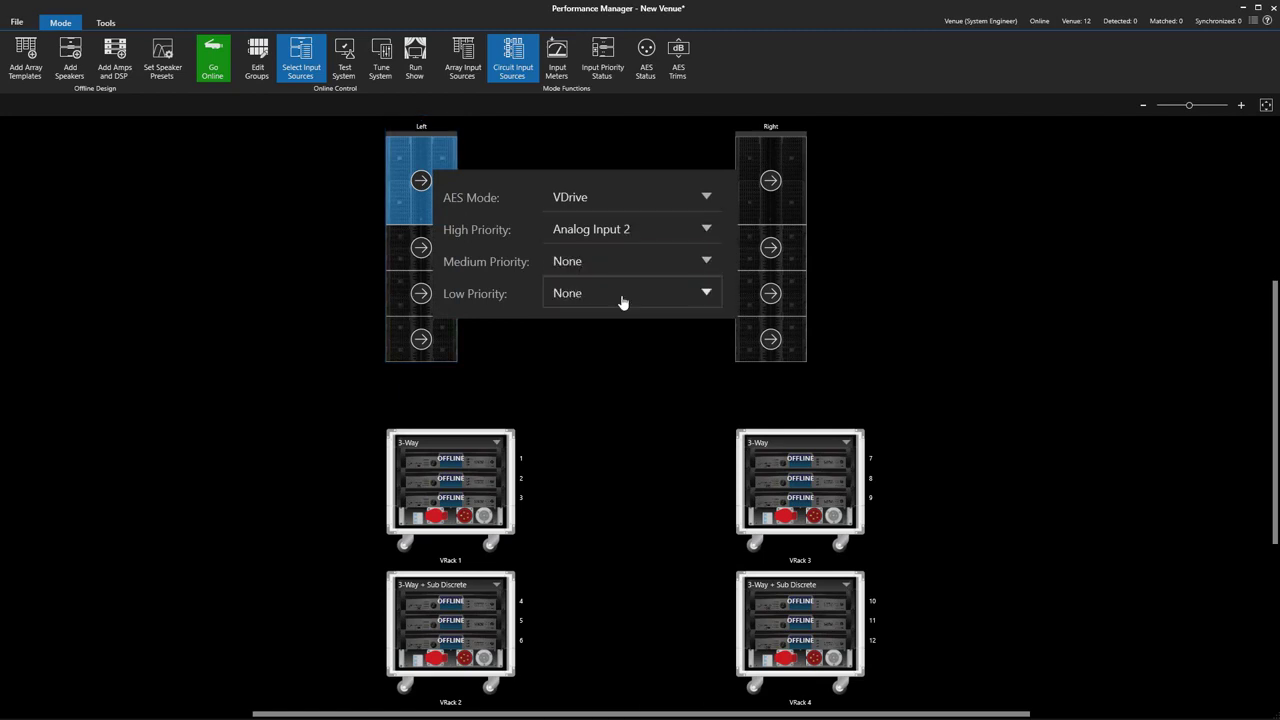
left_click(588, 383)
left_click(423, 250)
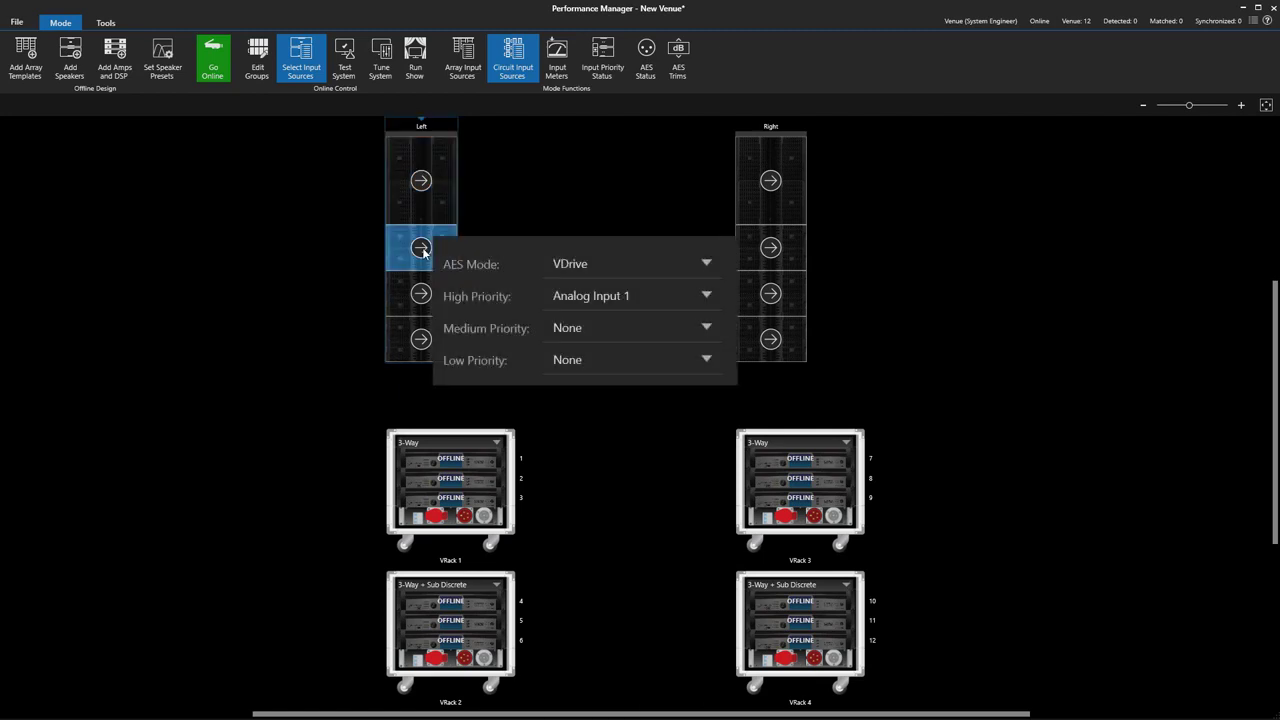
left_click(423, 250)
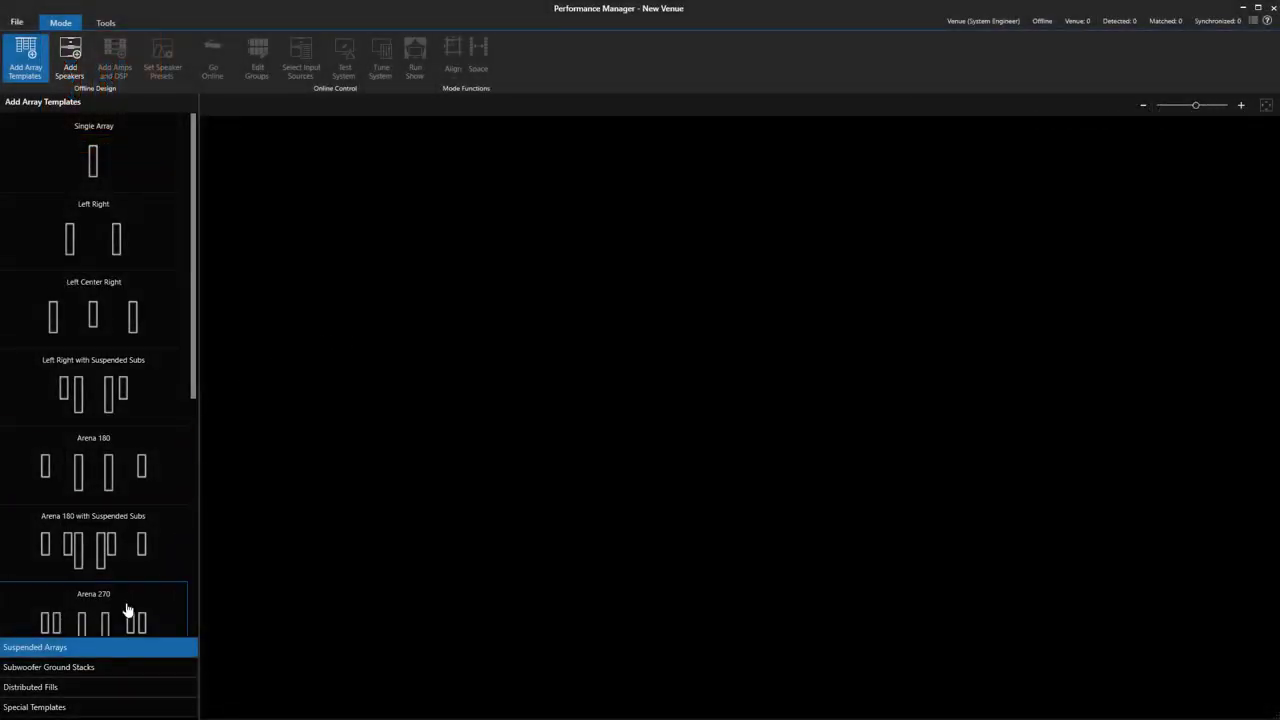
Step: Set the Special Templates' Repeating Array count to 12 and drag it onto the venue canvas
left_click(50, 708)
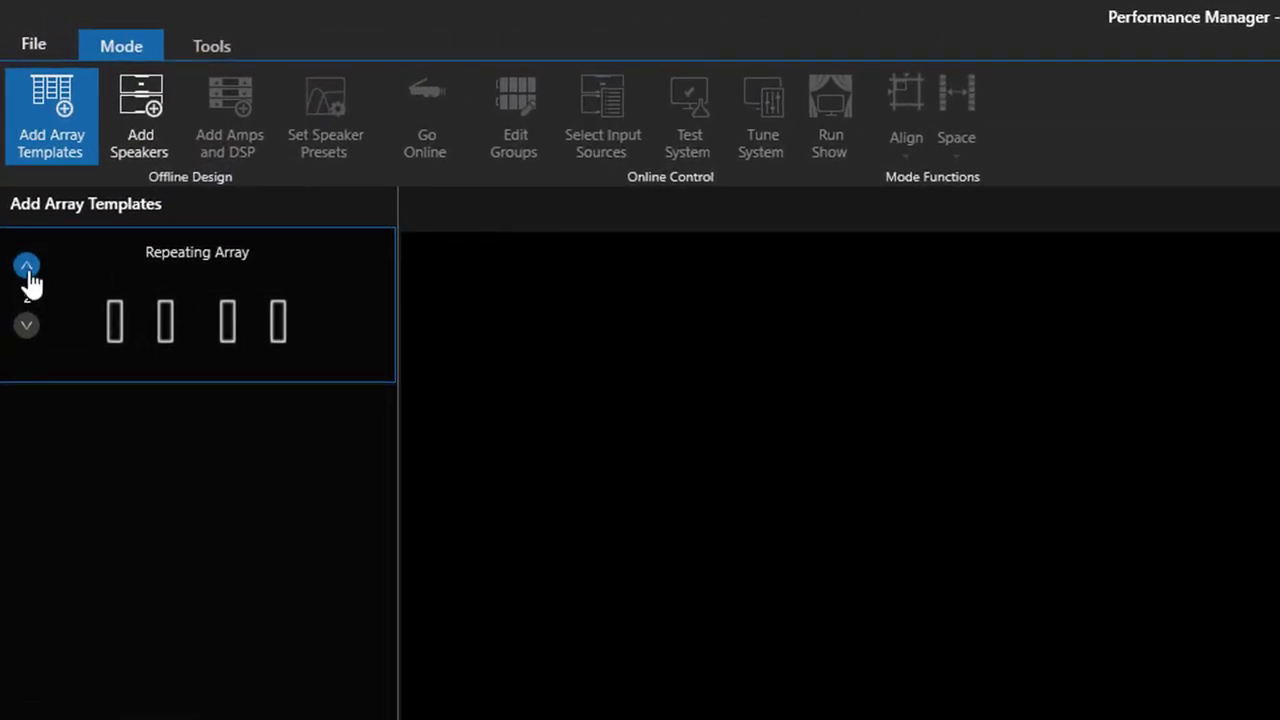
left_click(27, 268)
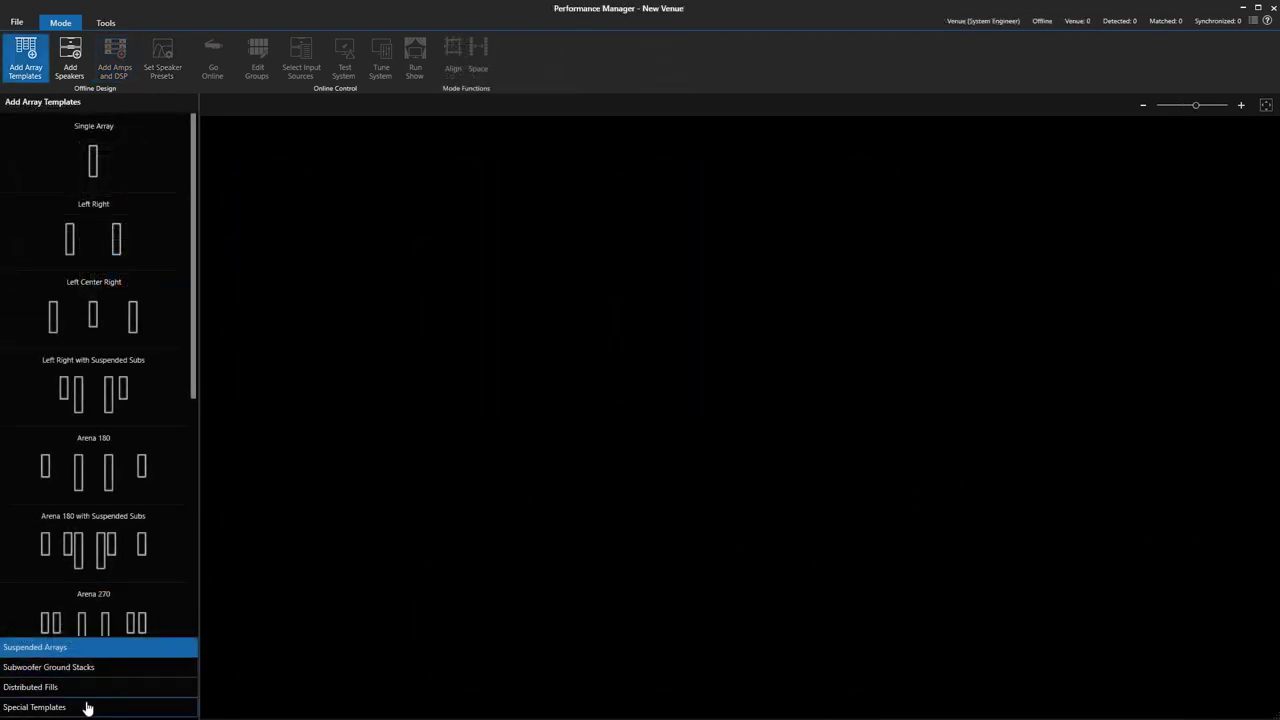
left_click(87, 707)
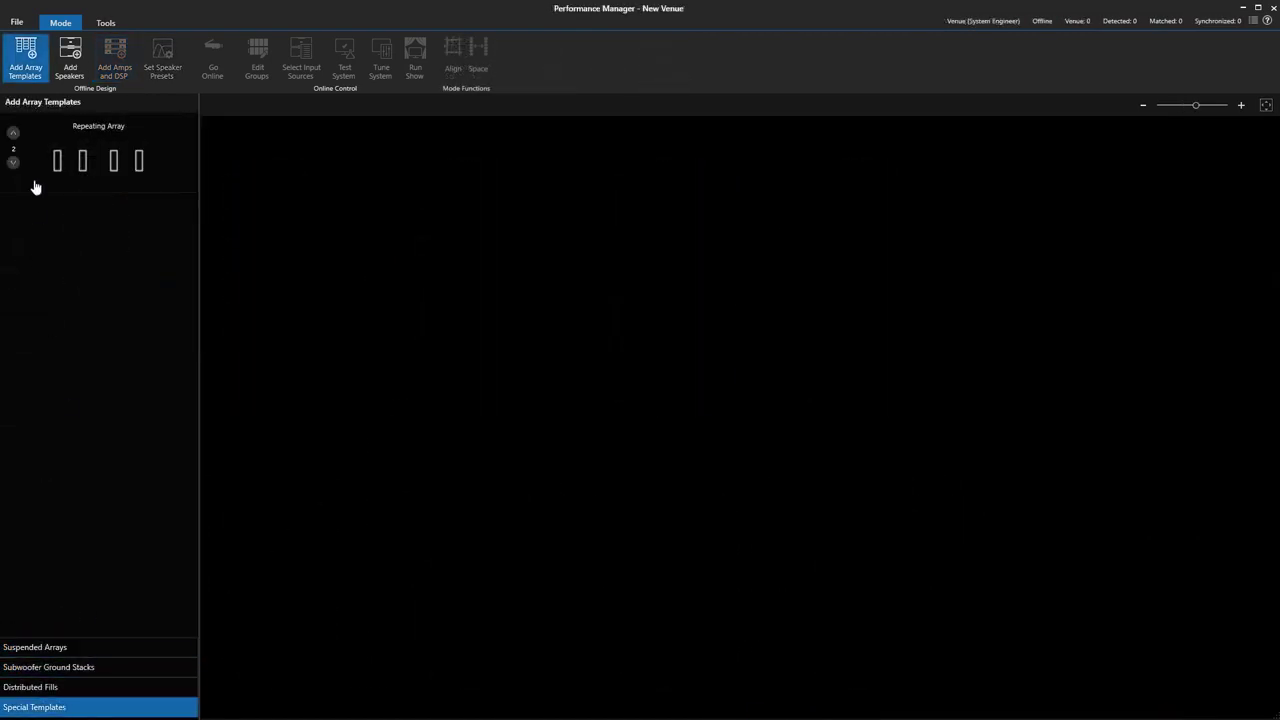
left_click(14, 150)
type("12")
key("Return")
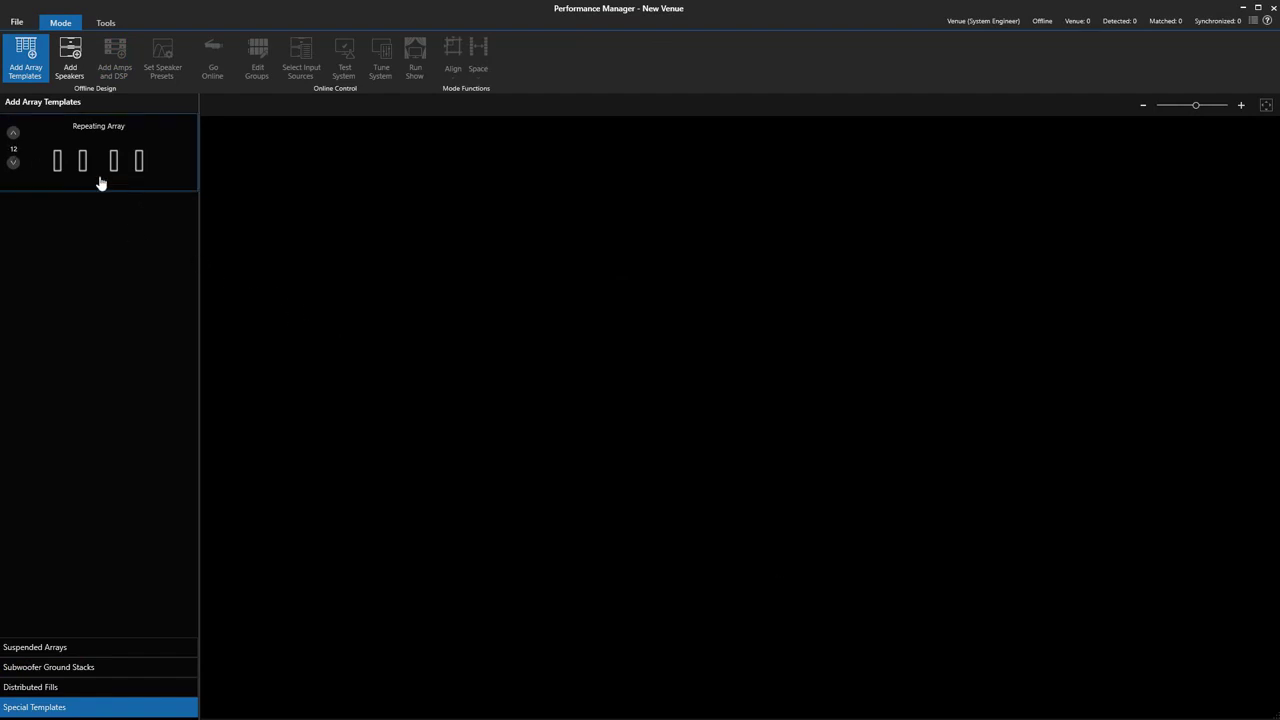
left_click_drag(91, 171, 217, 260)
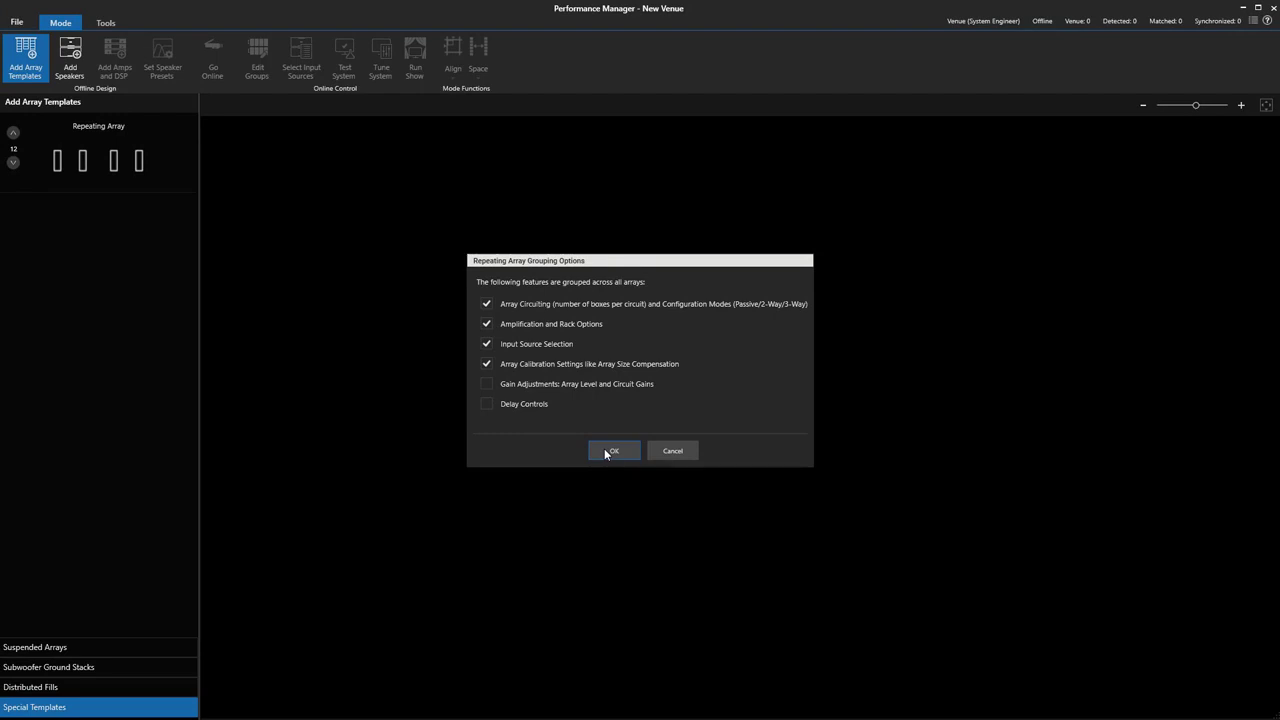
Step: Place the repeating arrays and fill them with 9 VTX V20 cabinets from the VTX V Series
left_click(610, 451)
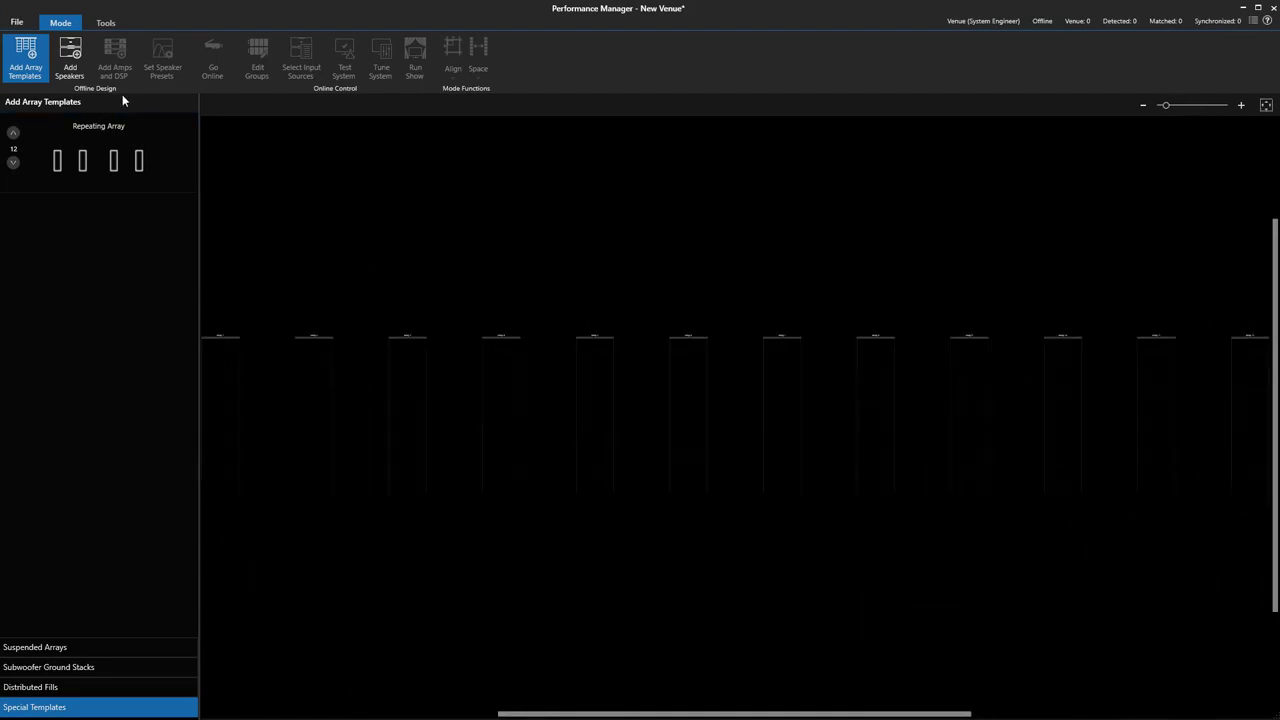
left_click(70, 60)
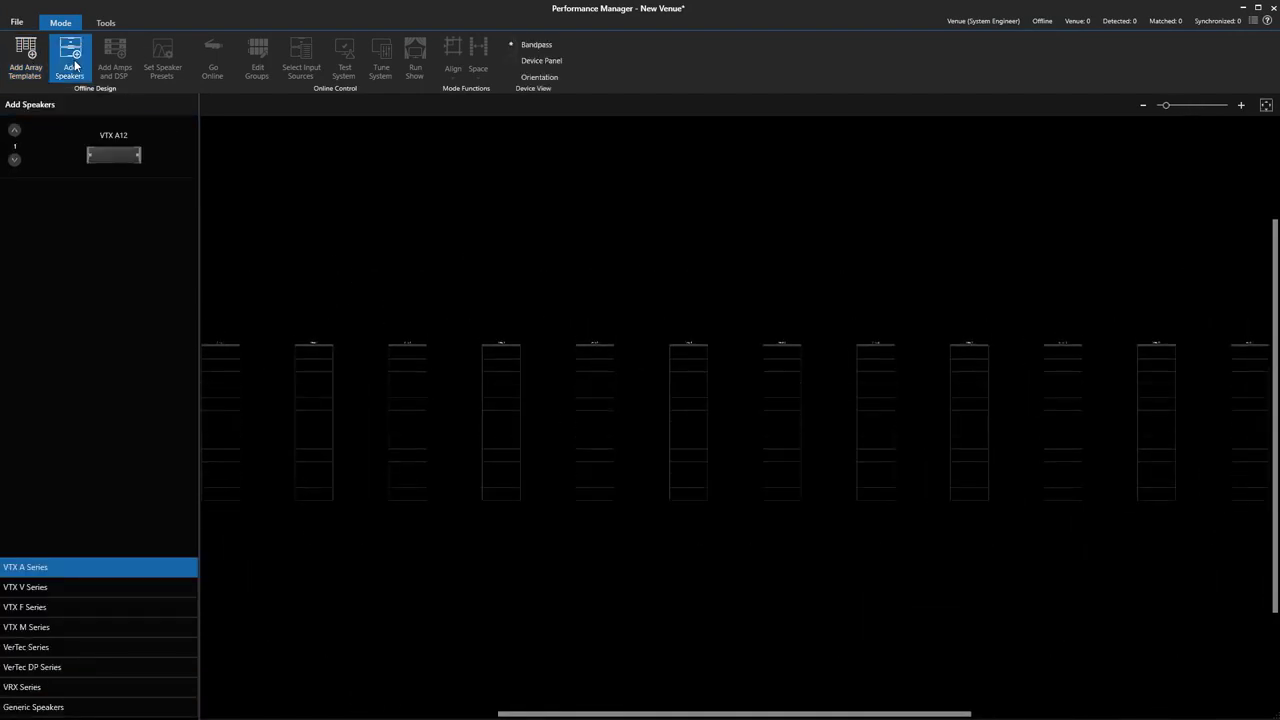
left_click(83, 596)
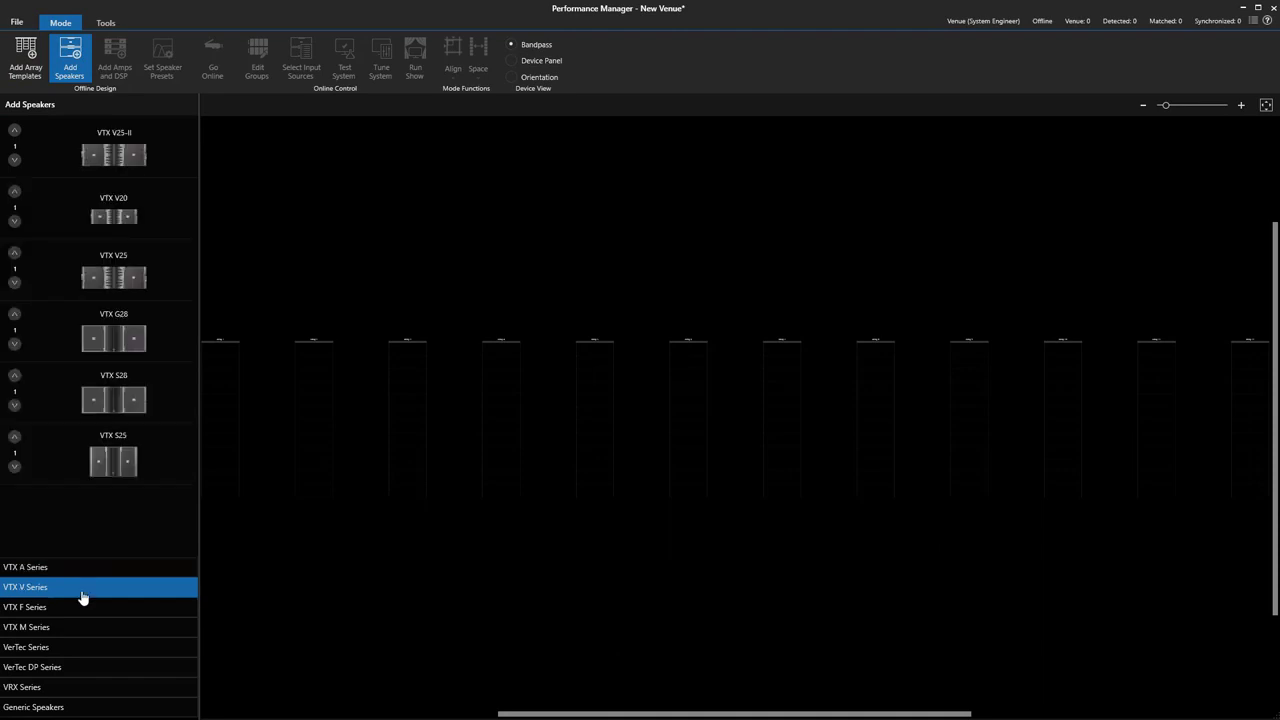
left_click(16, 209)
type("9")
key("Return")
left_click_drag(130, 224, 395, 400)
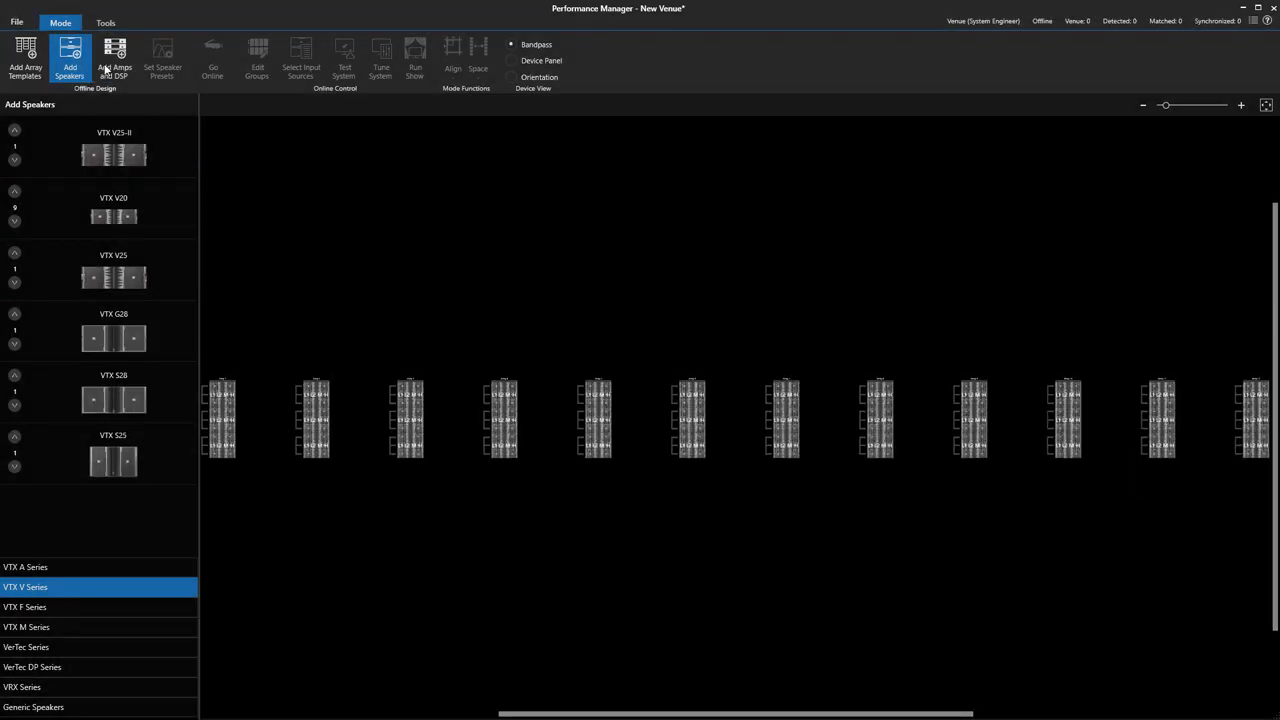
Step: Add amplifier racks to power the arrays, then select the six right-hand arrays and their racks
left_click(109, 58)
double_click(228, 420)
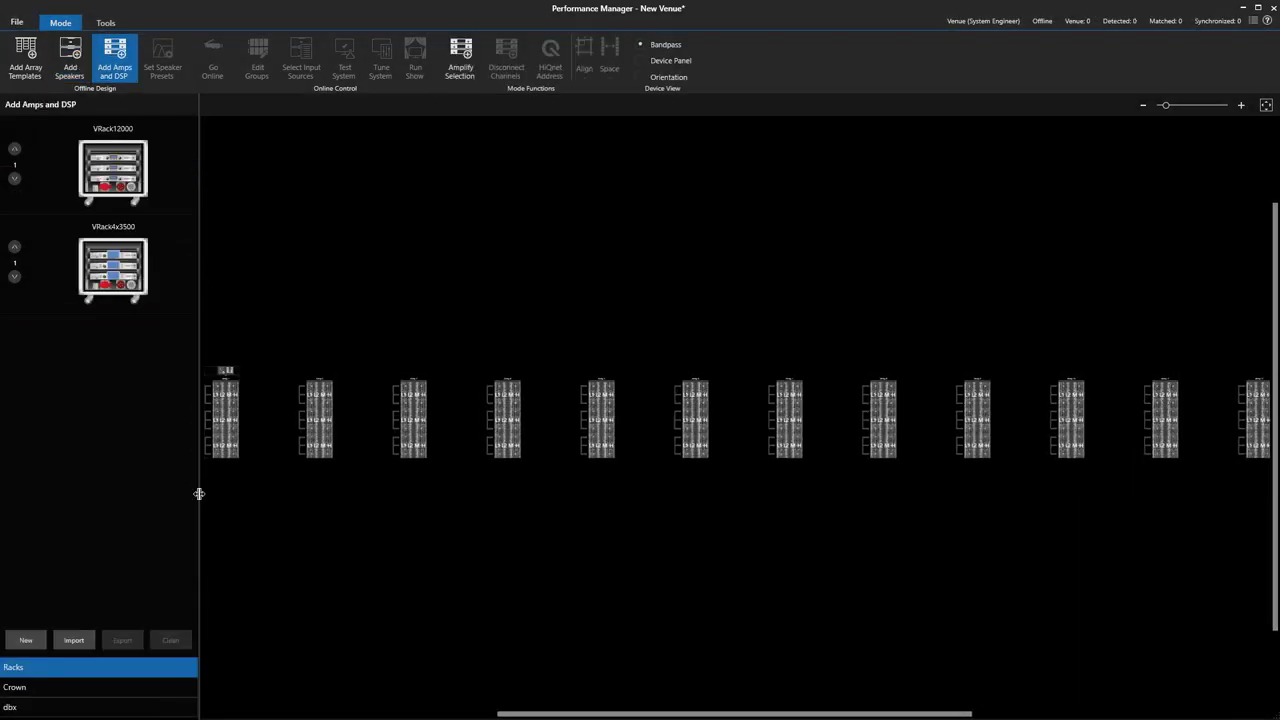
left_click(799, 244)
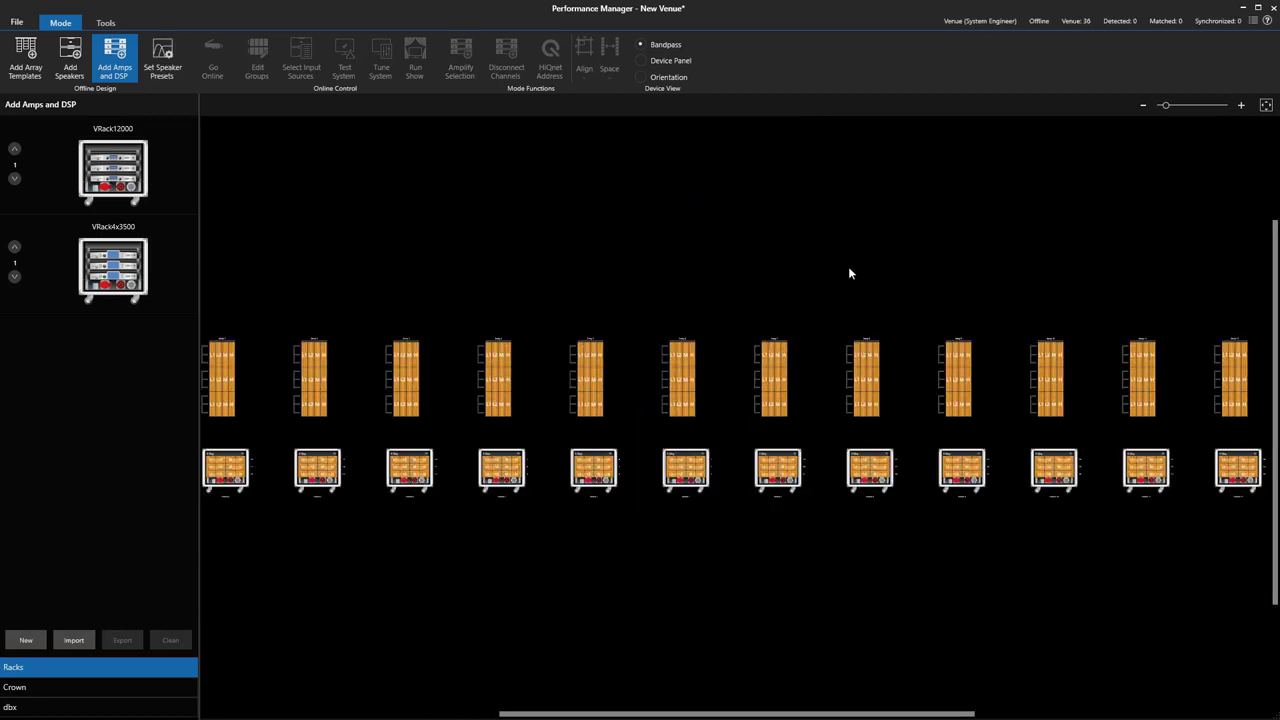
left_click_drag(778, 317, 1265, 490)
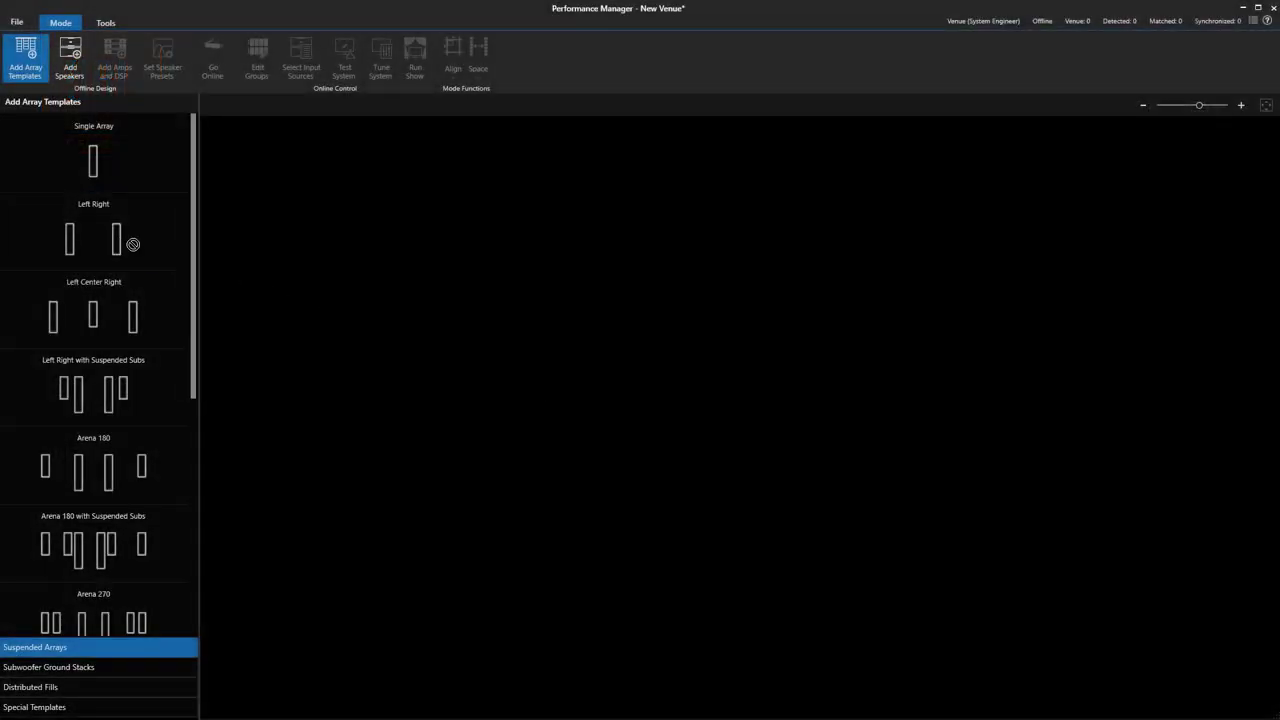
Step: Add a Left/Right array pair and import the 16 x Box A12 Main Array LAC file into Left
left_click_drag(140, 246, 357, 297)
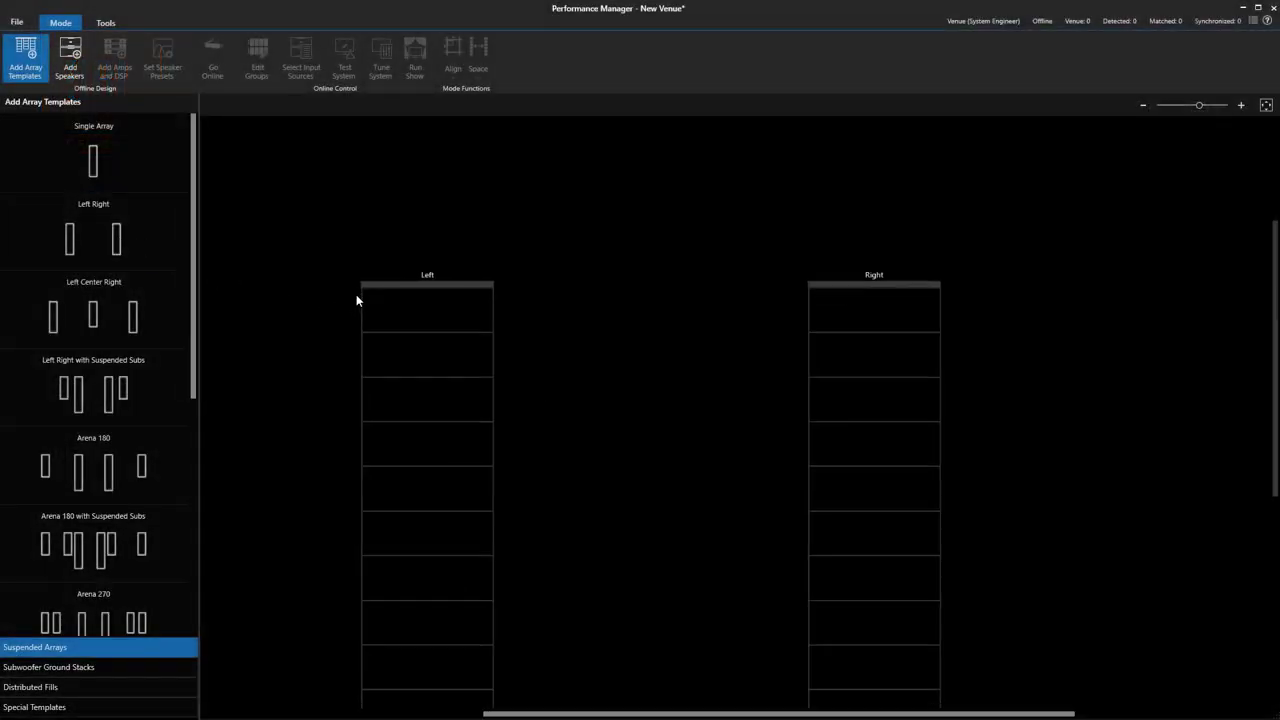
left_click(75, 64)
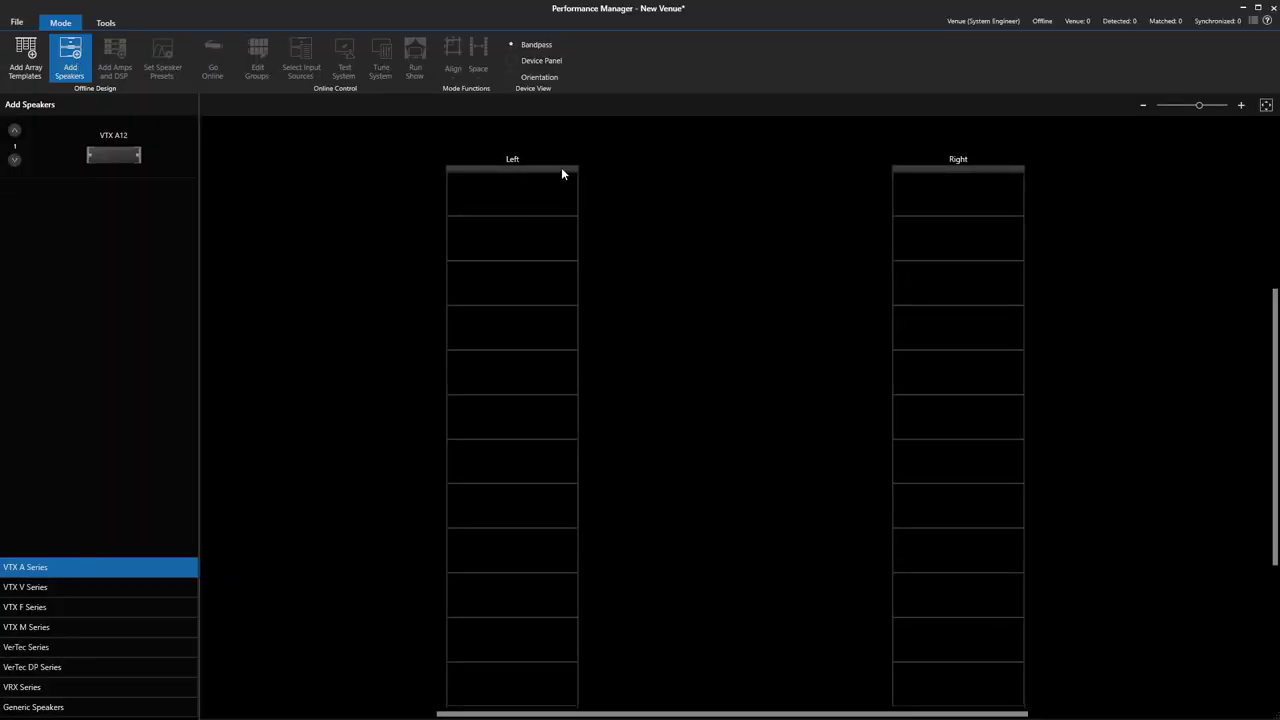
mouse_move(562, 170)
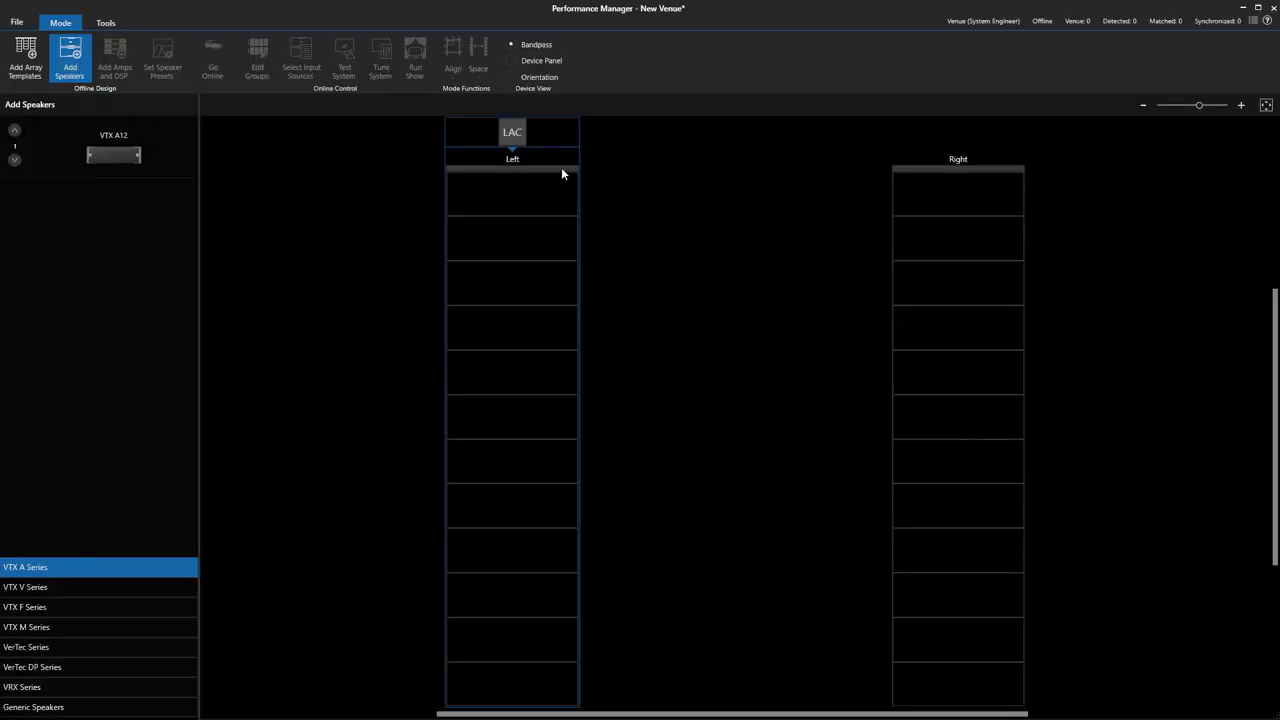
left_click(514, 135)
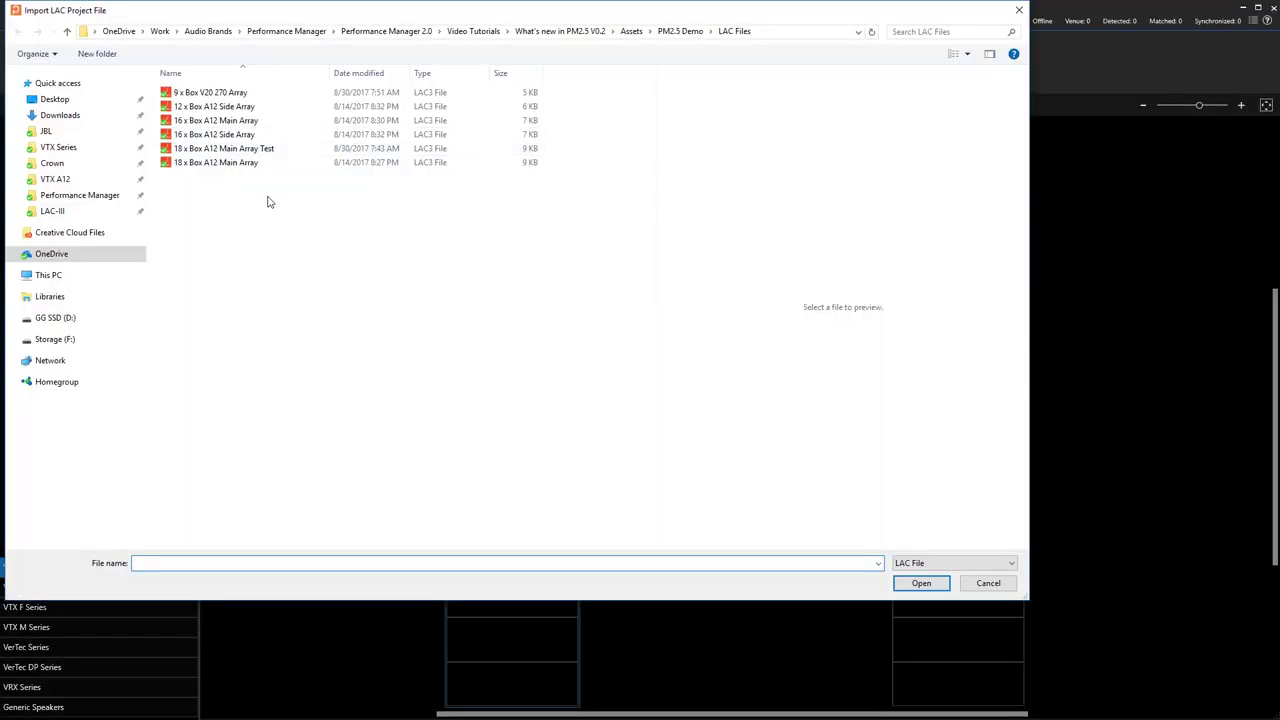
left_click(228, 124)
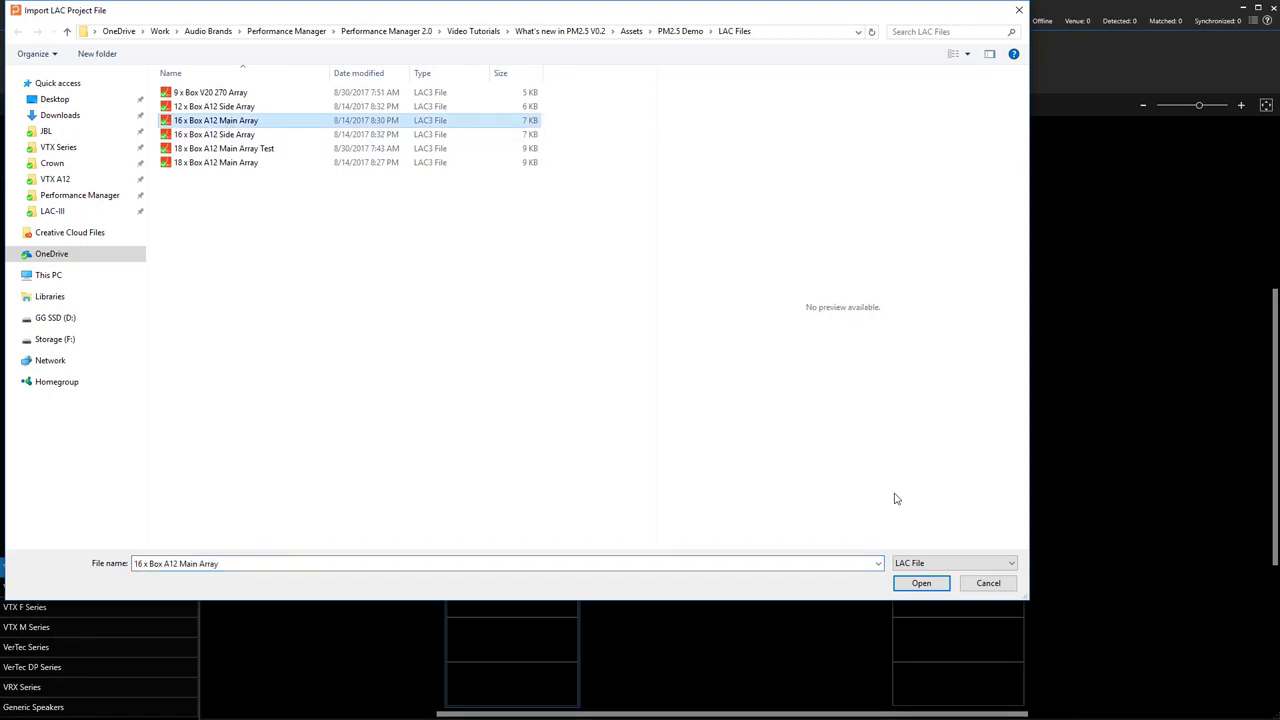
left_click(920, 582)
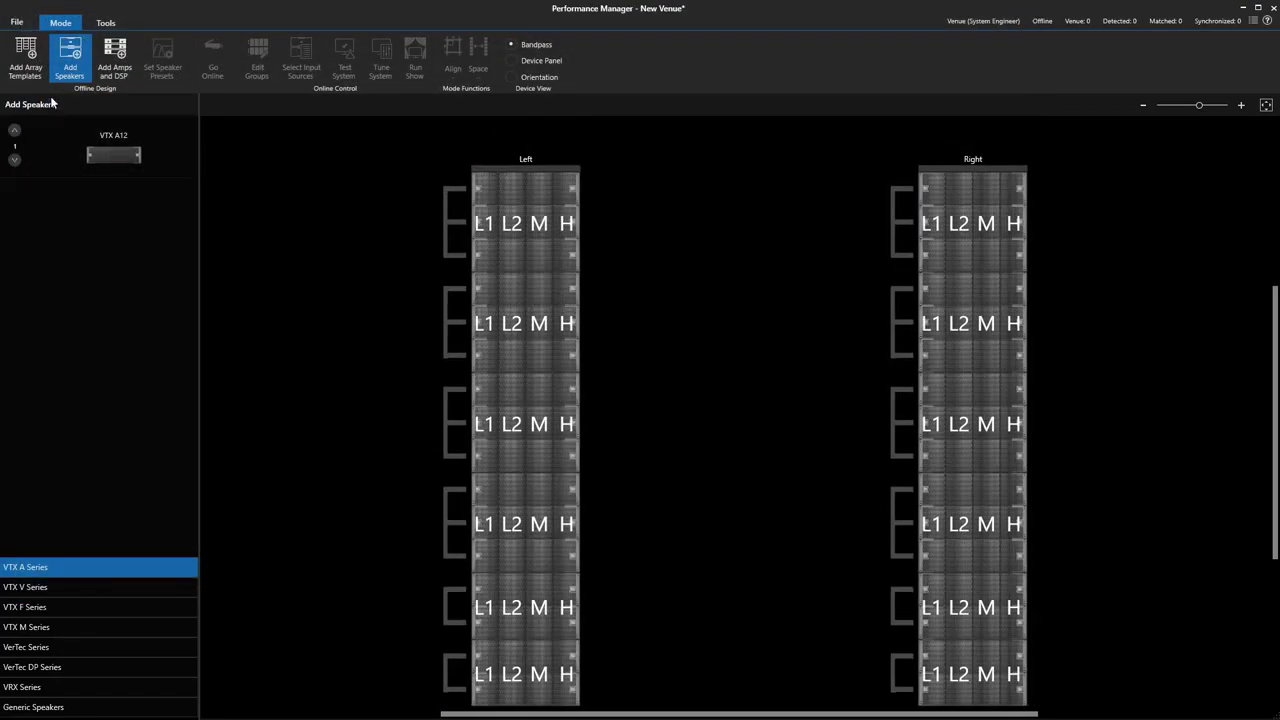
Step: Add a second pair, Left 1 and Right 1, and start an LAC import into Left 1
left_click(25, 58)
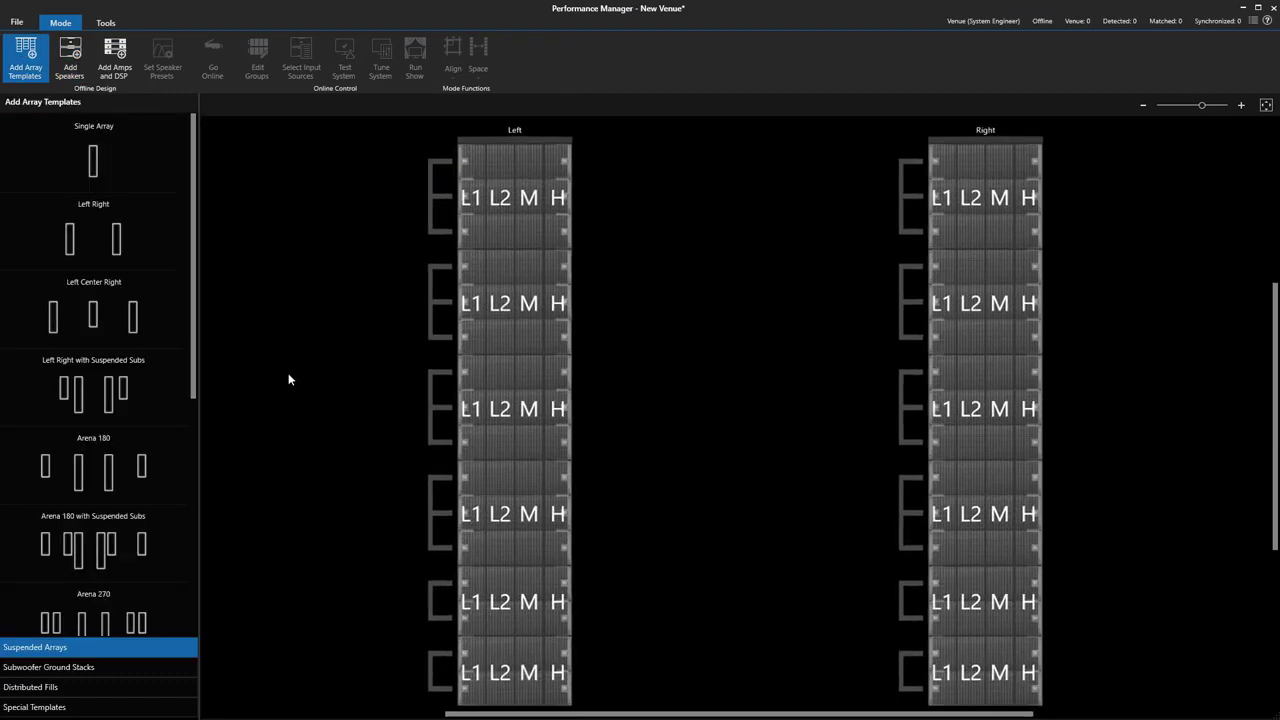
left_click_drag(106, 243, 297, 569)
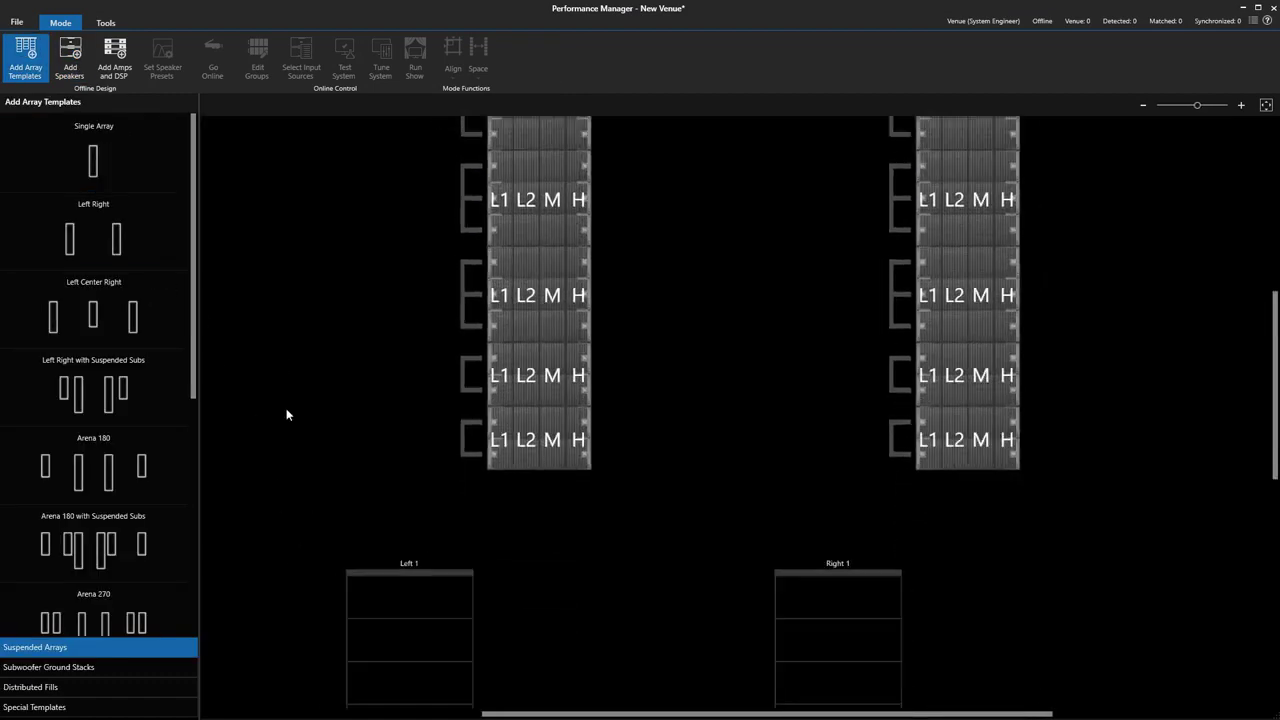
left_click(69, 58)
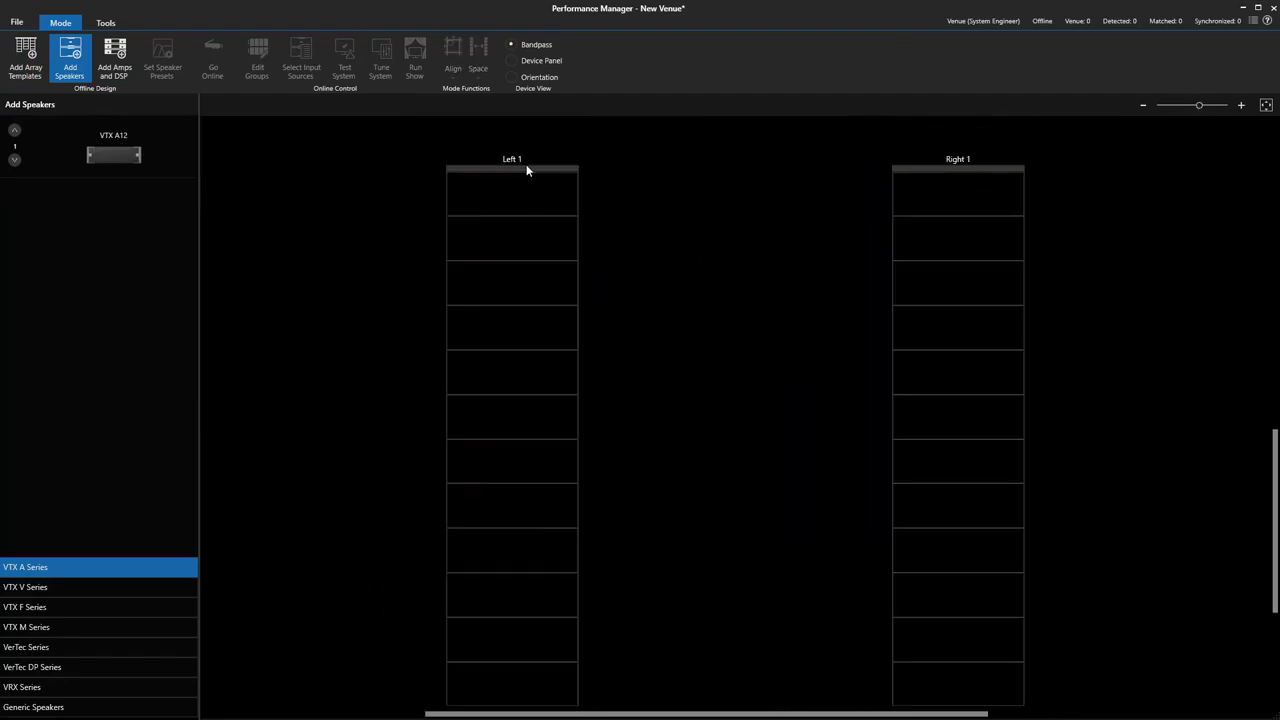
left_click(511, 132)
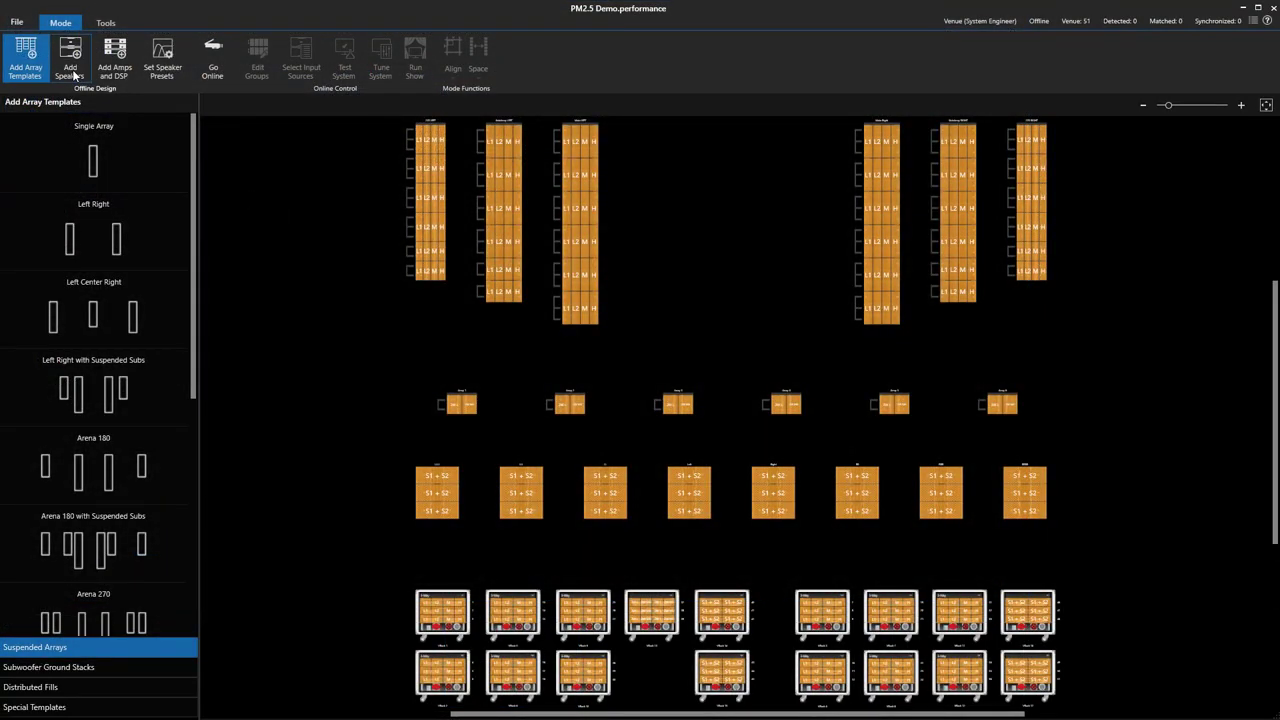
Step: Import the 16 x Box A12 Main Array LAC file into the Main LEFT array
left_click(72, 69)
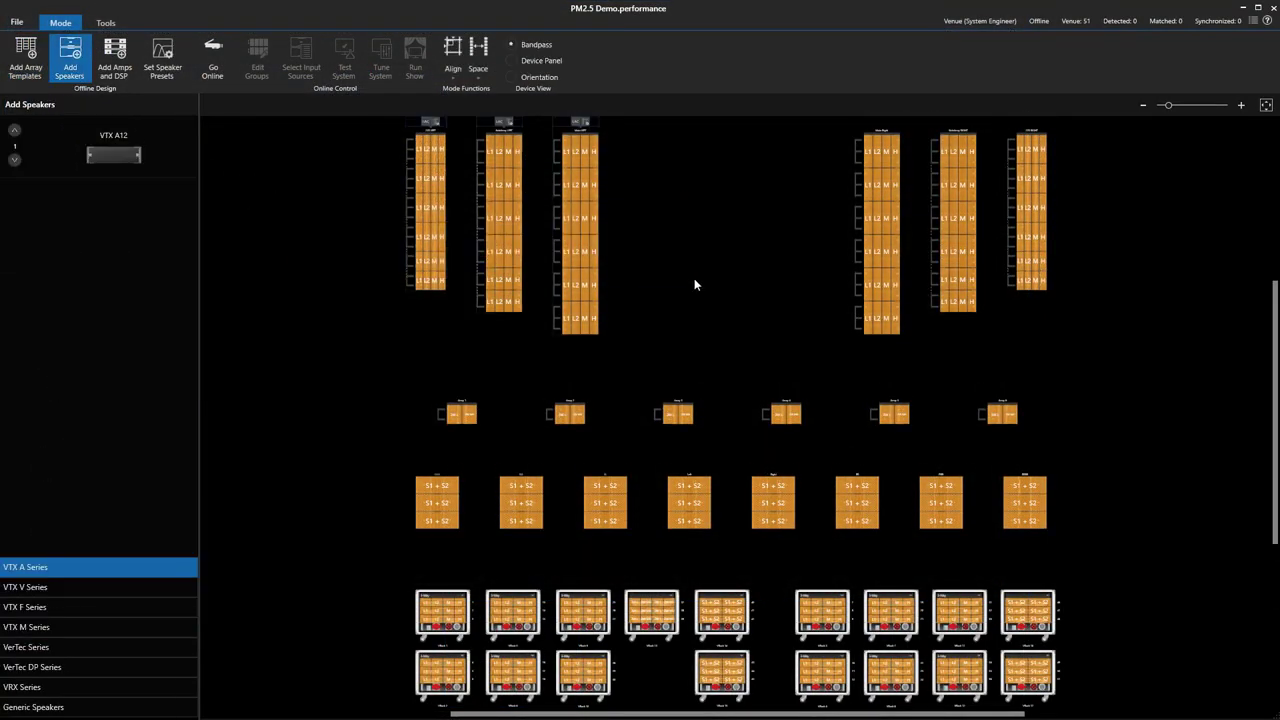
scroll(694, 280, "up", 5)
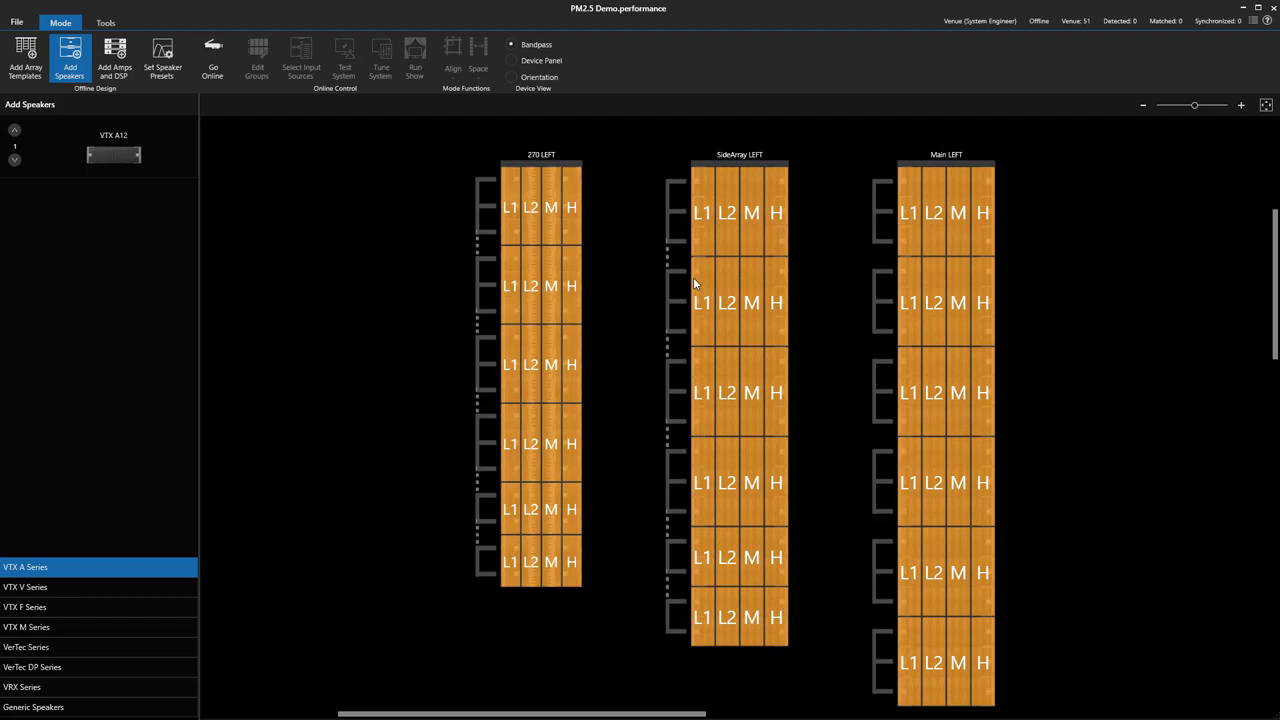
mouse_move(989, 166)
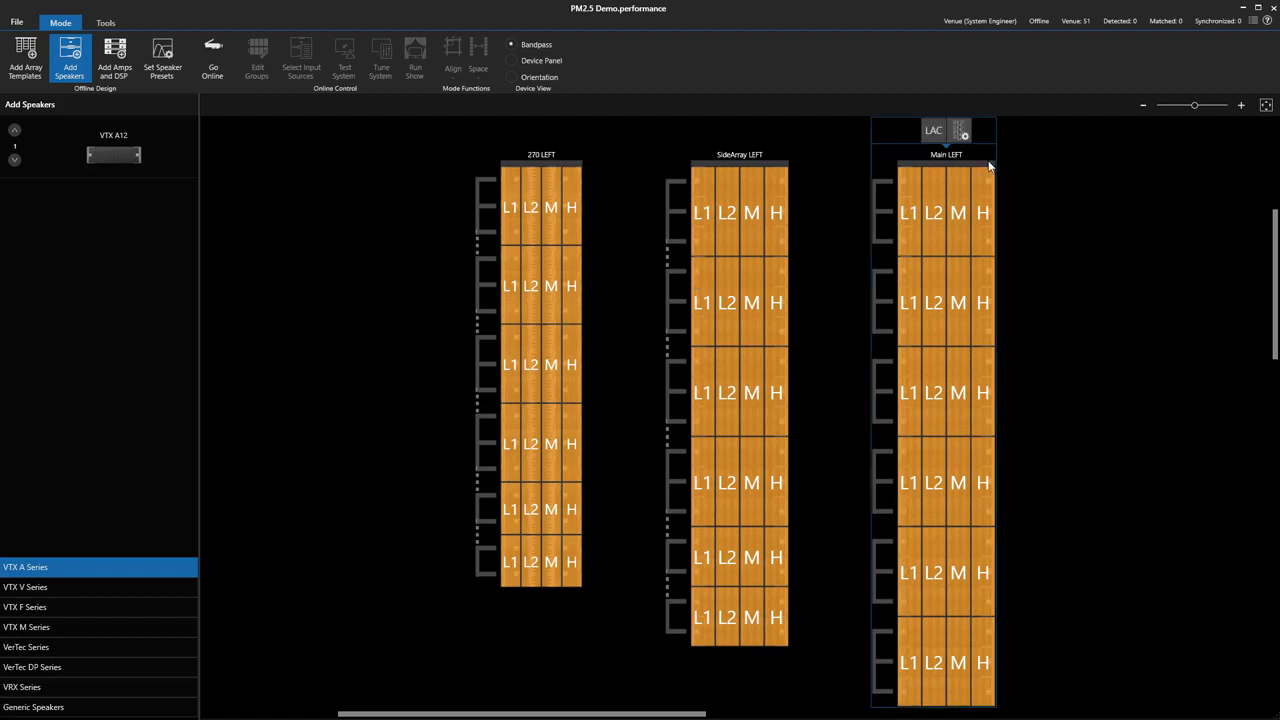
left_click(940, 139)
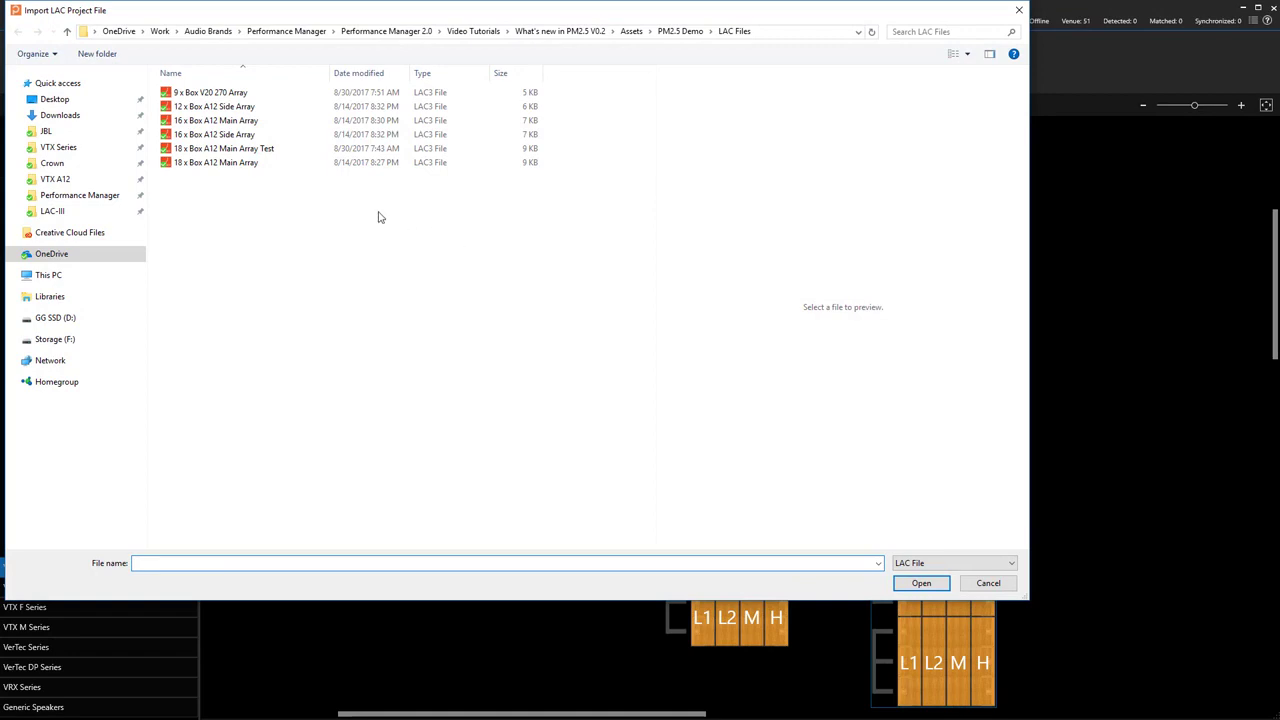
left_click(251, 123)
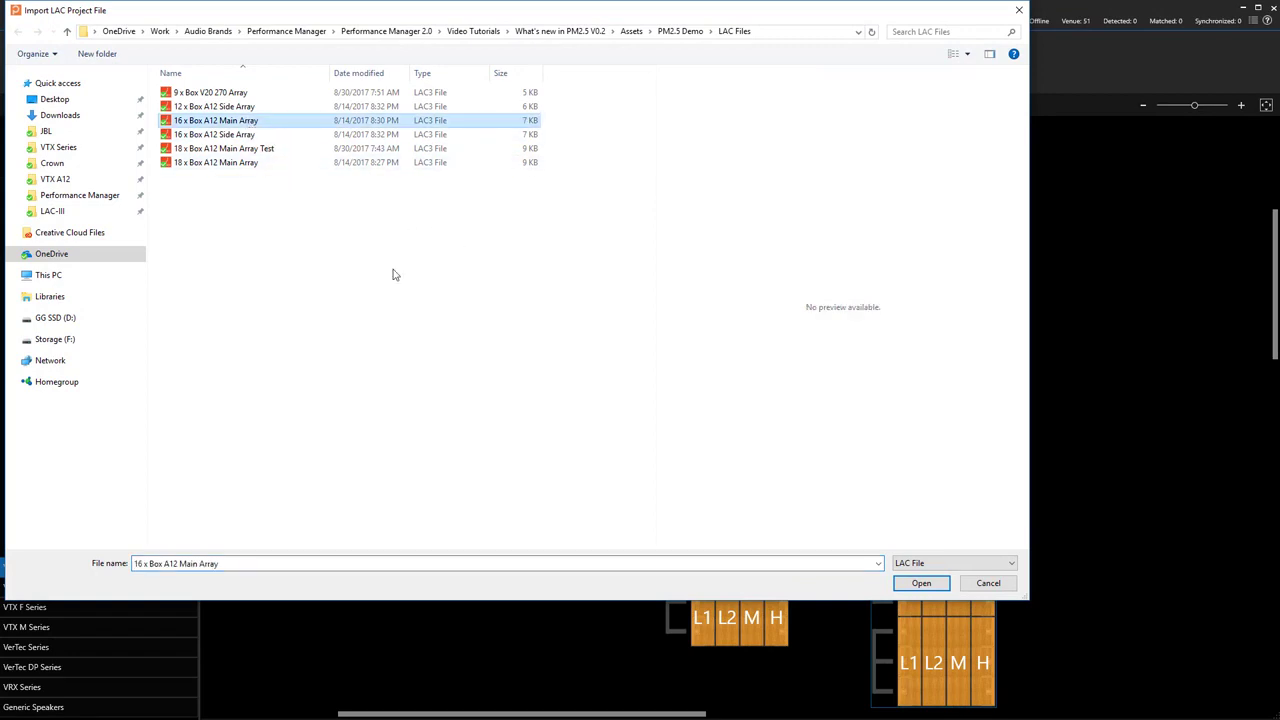
left_click(912, 583)
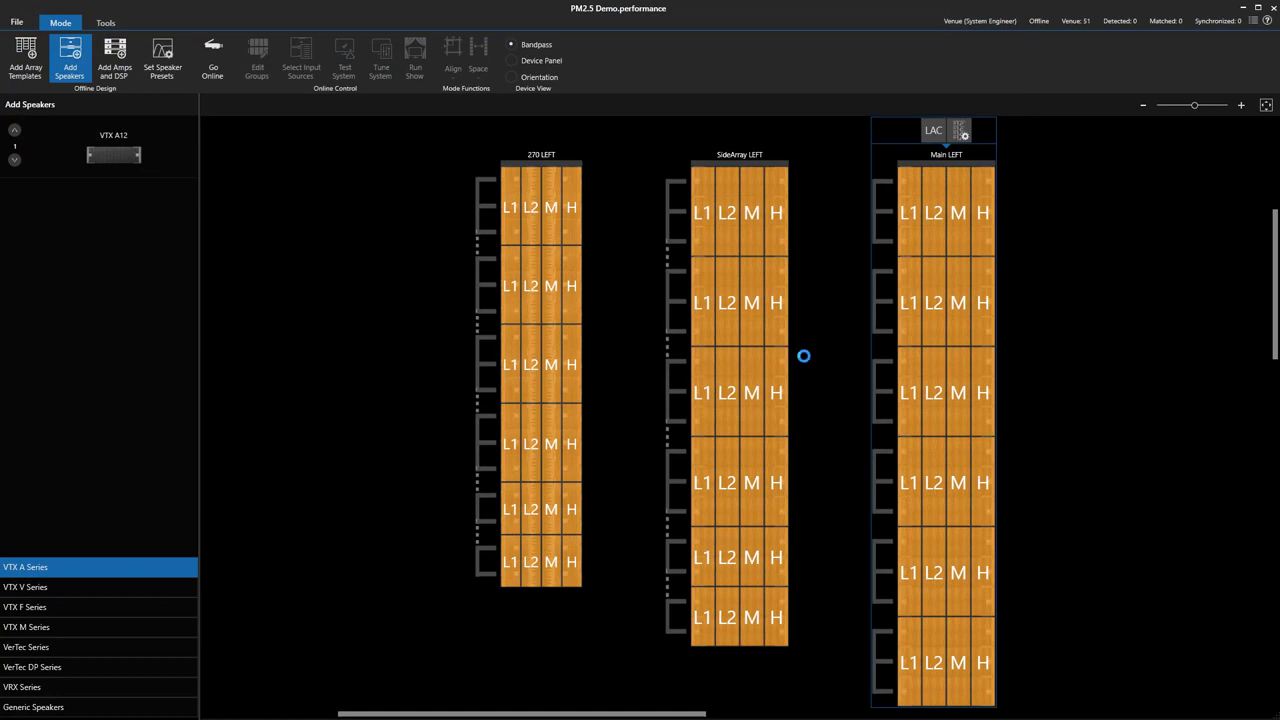
Step: Import the 12 x Box A12 Side Array LAC file into SideArray LEFT
left_click(777, 166)
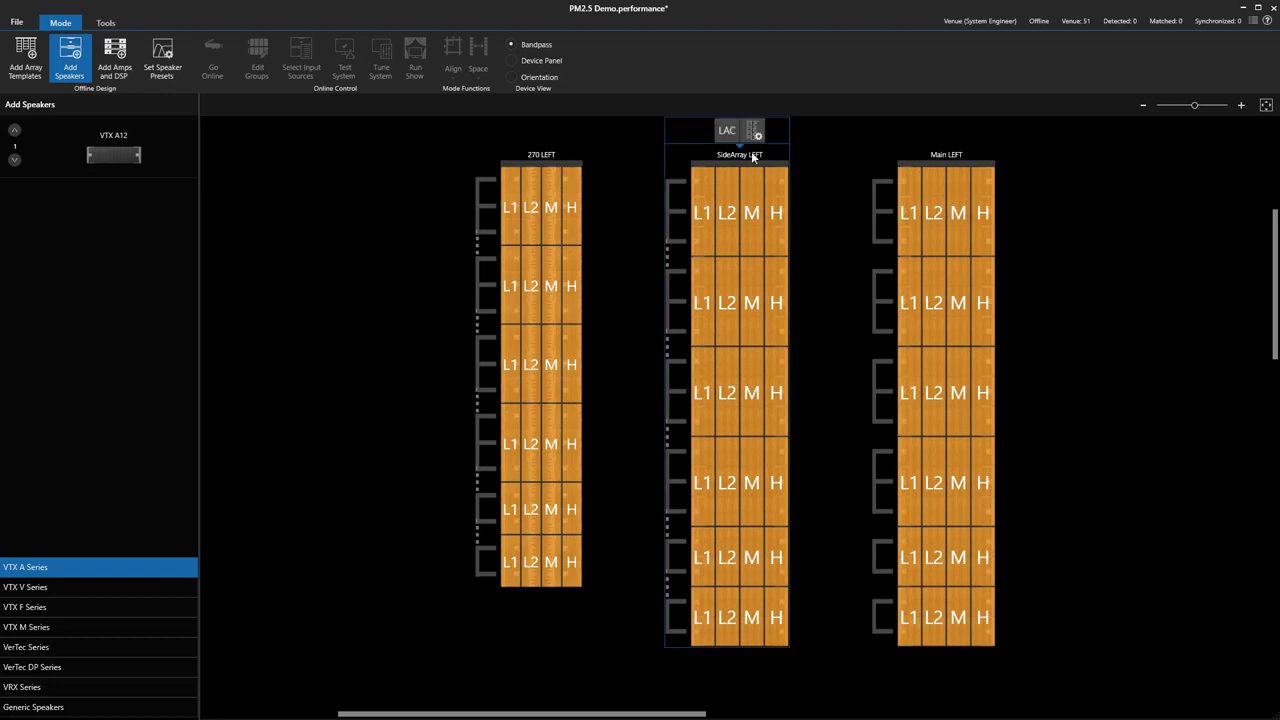
left_click(729, 137)
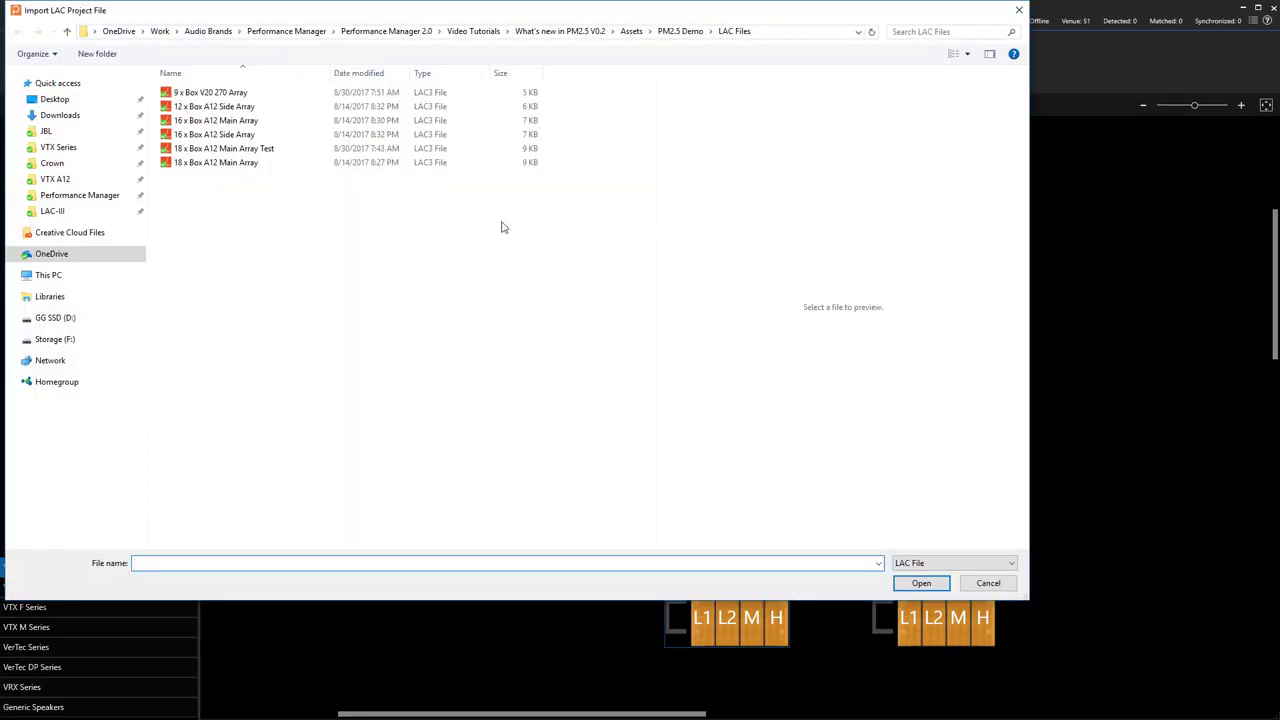
left_click(243, 106)
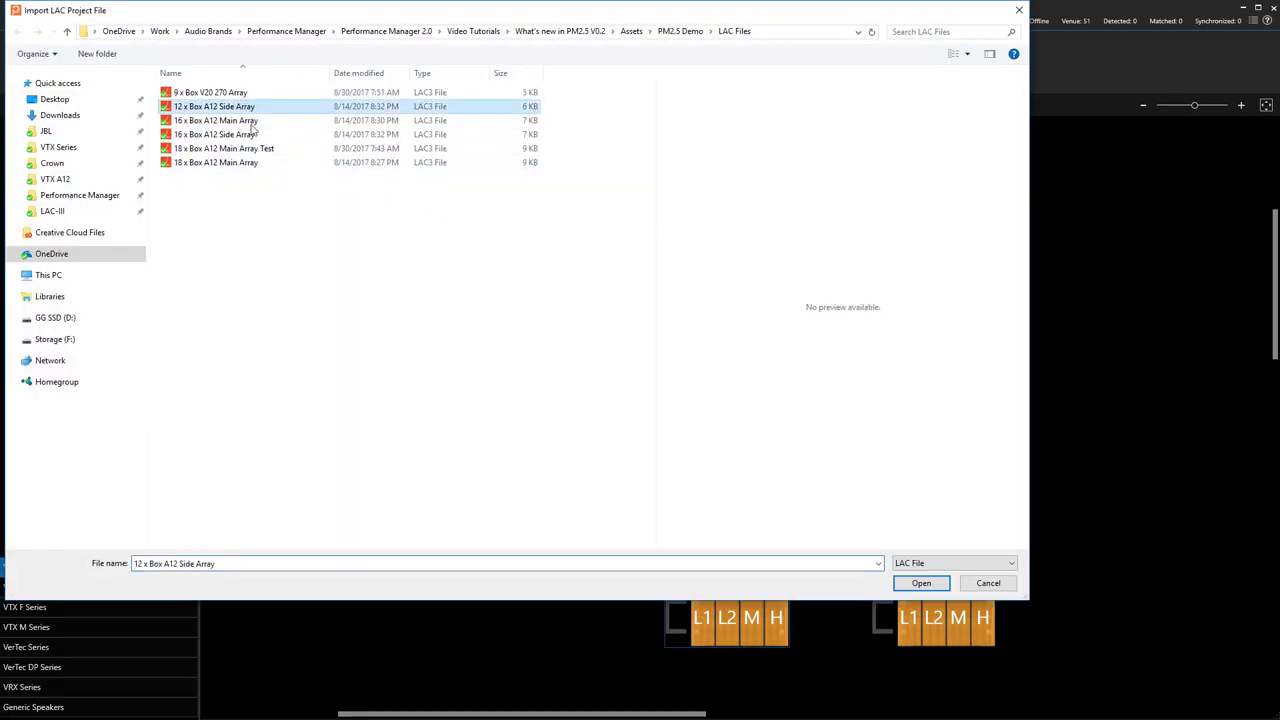
left_click(945, 586)
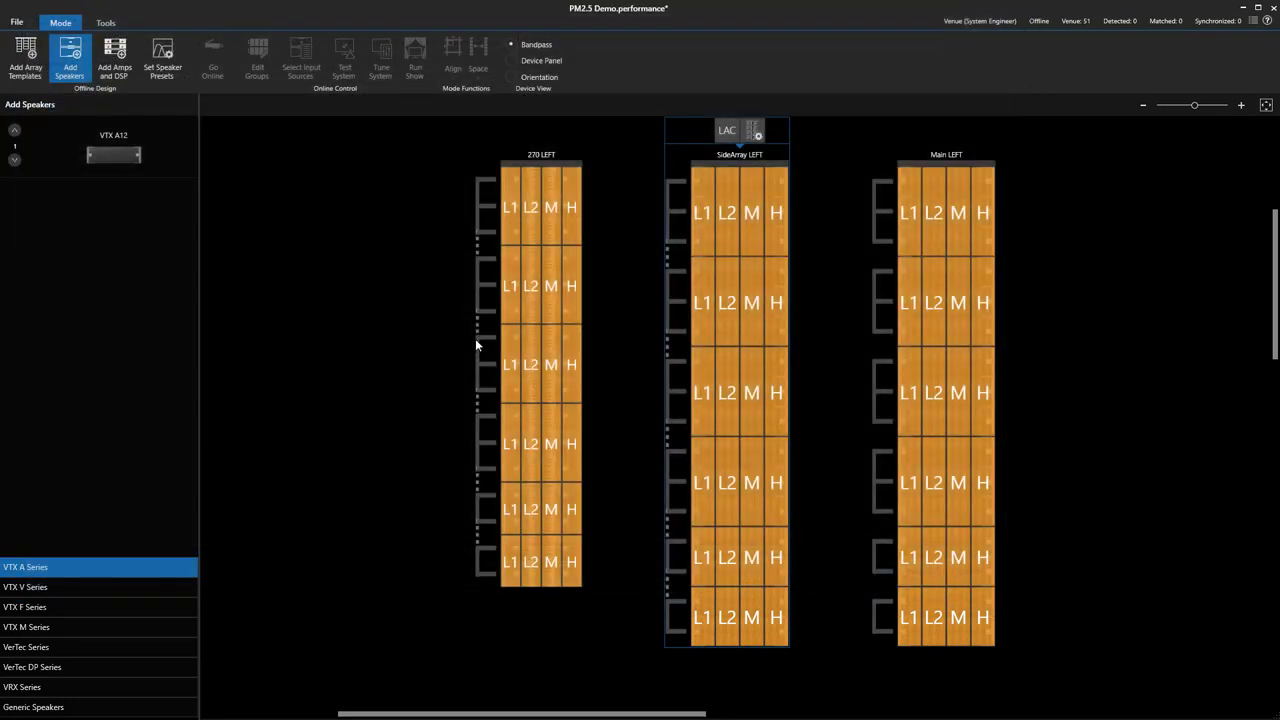
Step: Import the 9 x Box V20 270 Array LAC file into 270 LEFT
left_click(560, 186)
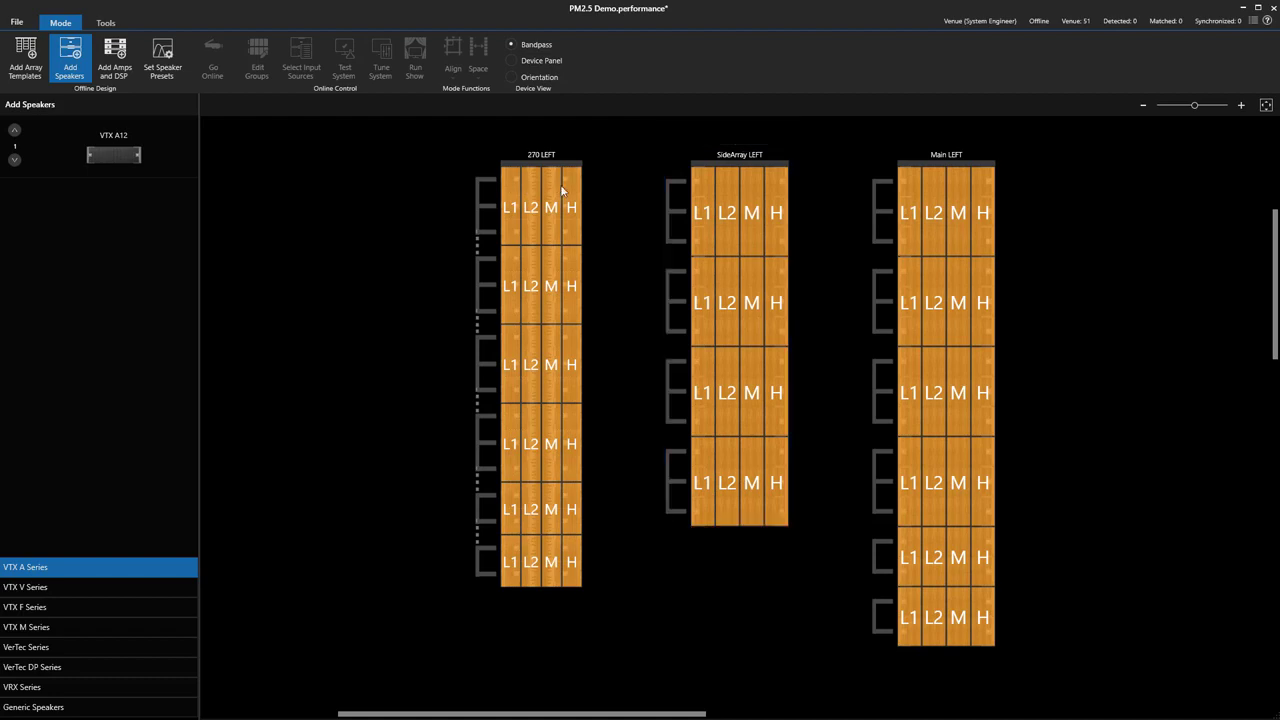
left_click(576, 175)
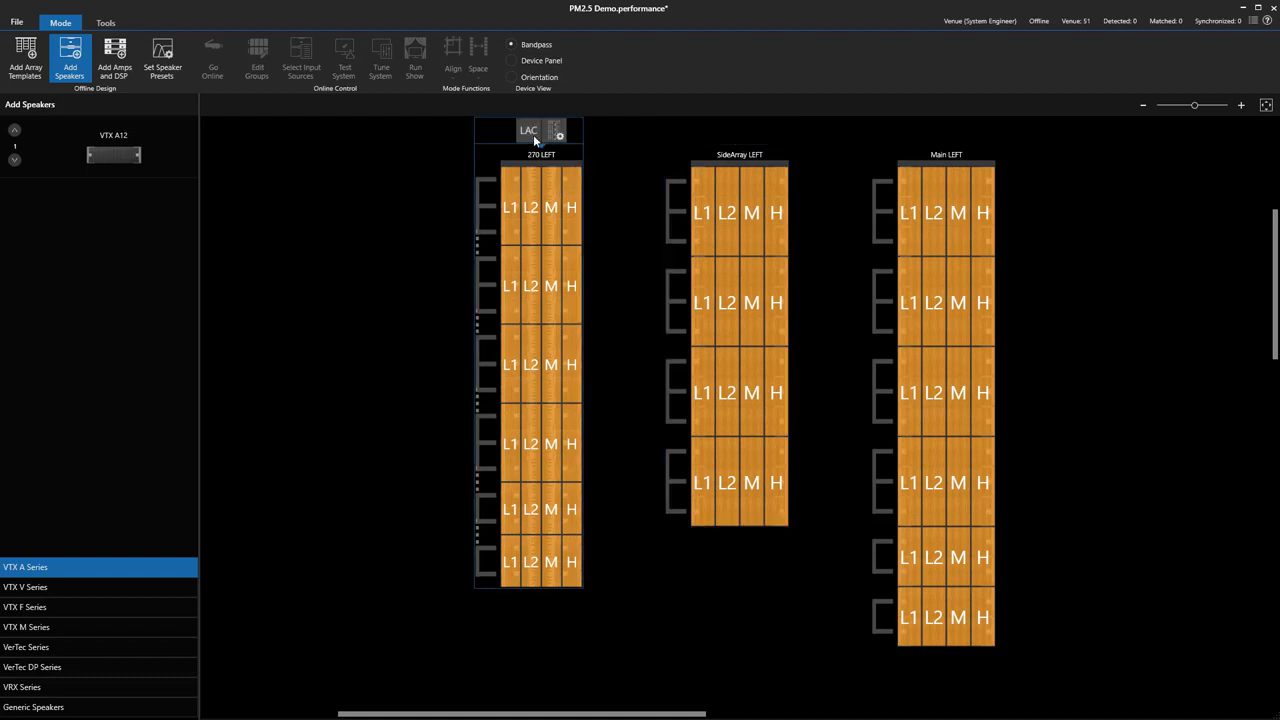
left_click(533, 142)
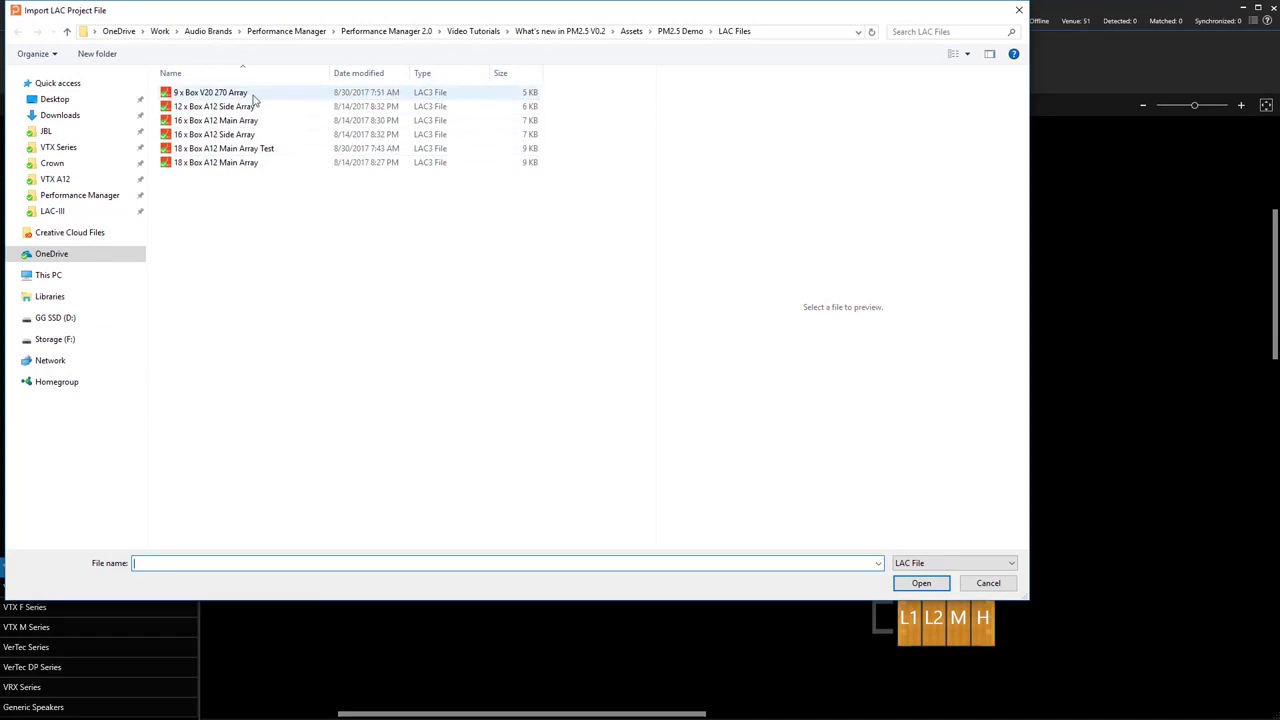
left_click(249, 93)
left_click(918, 584)
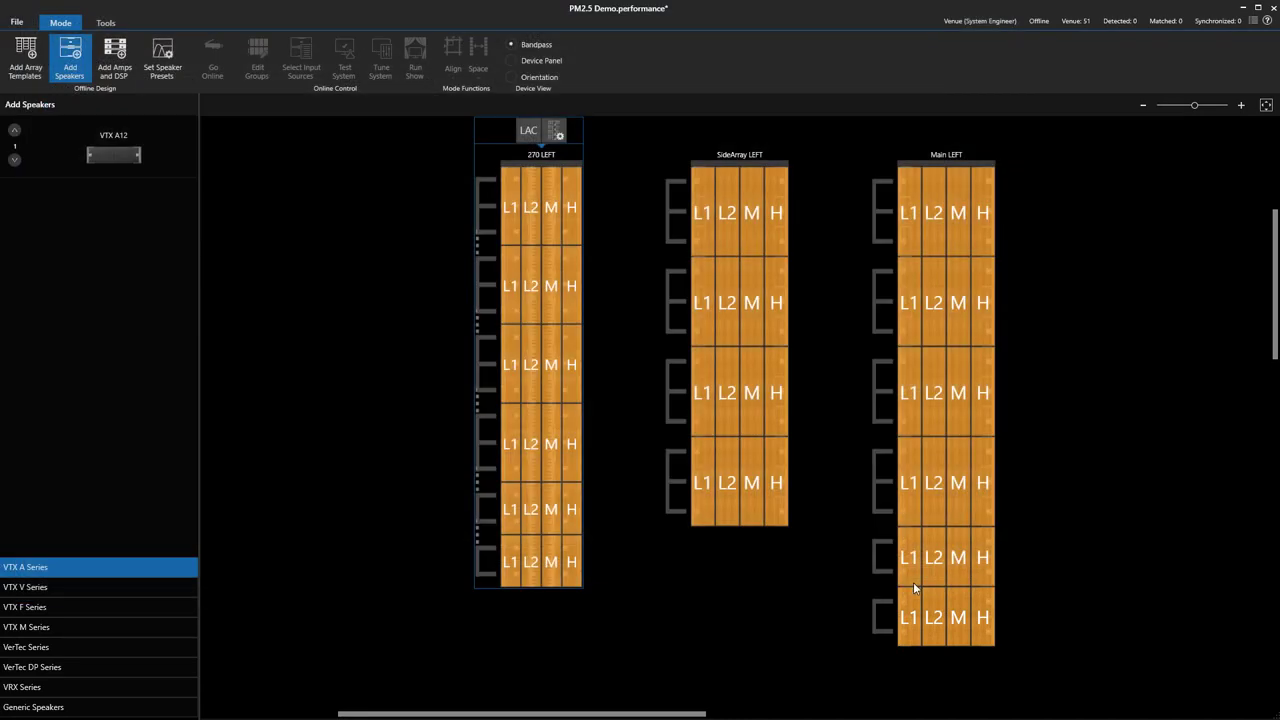